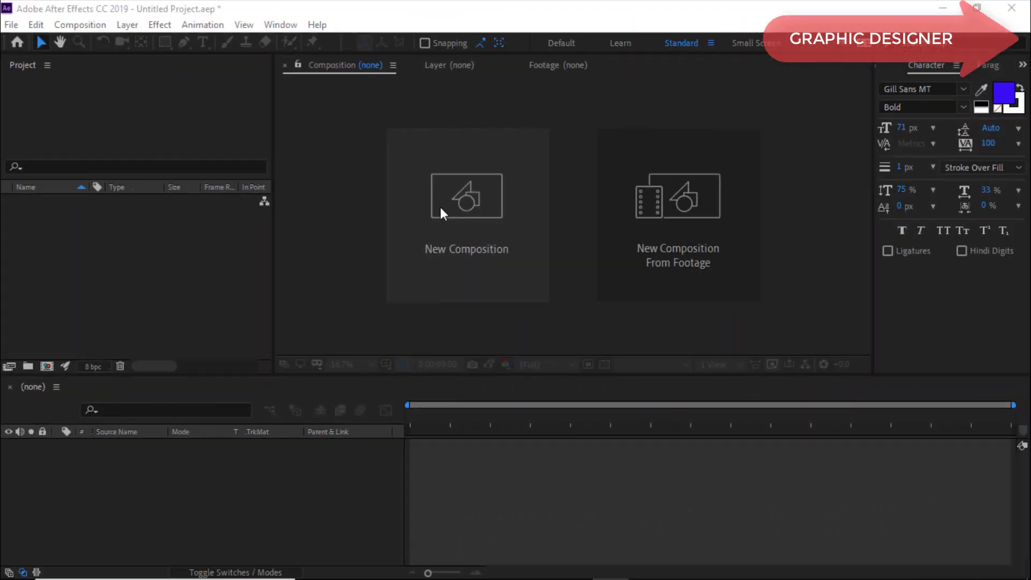
Create Comp 1 at 1080×500, 30 fps, 3 seconds, and turn on the transparency grid.
left_click(454, 214)
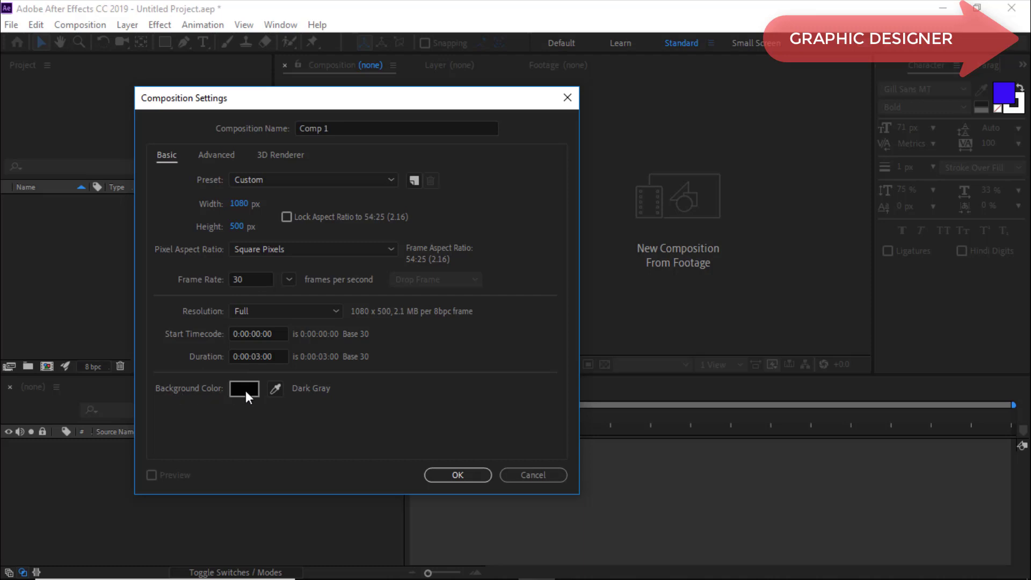
left_click(445, 473)
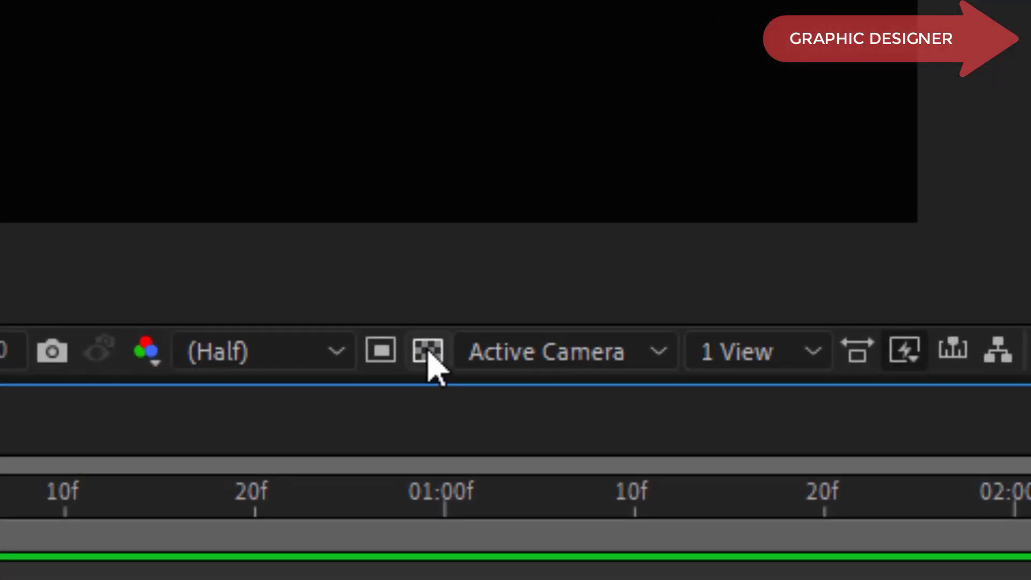
left_click(429, 354)
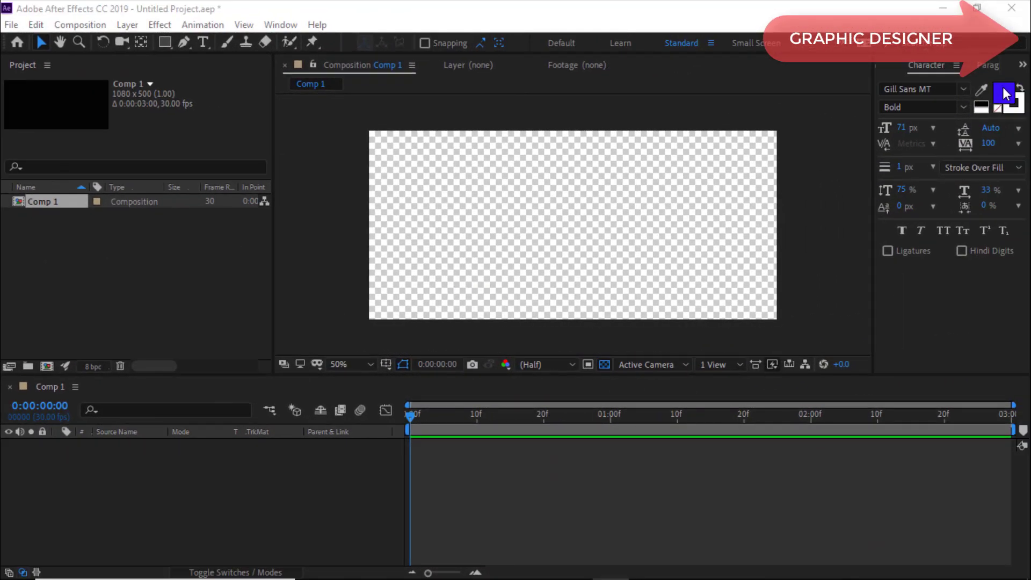
Add a text layer reading 'GRAPHIC DESIGNER' to Comp 1.
left_click(202, 42)
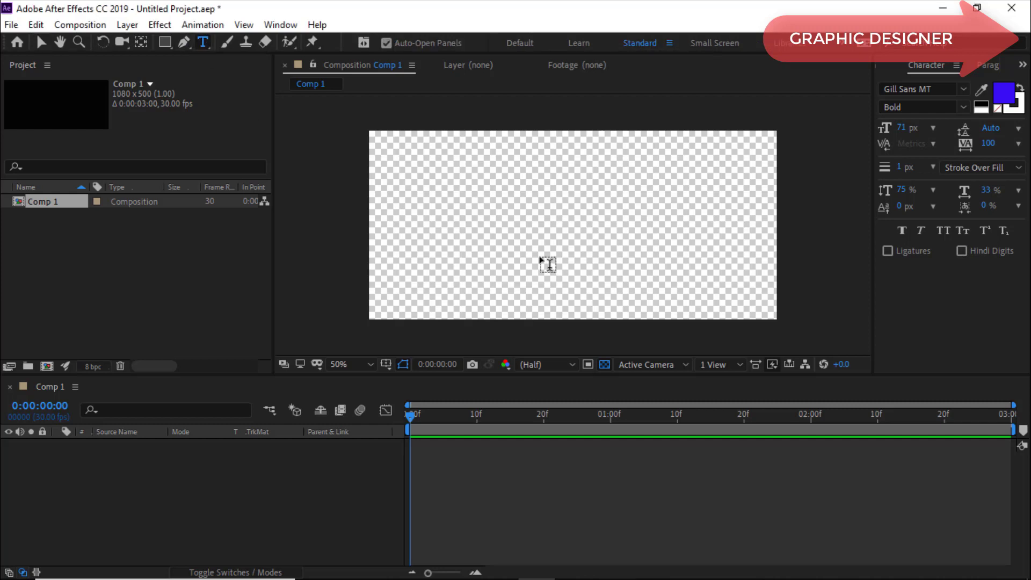
left_click(439, 262)
type("GRAPH")
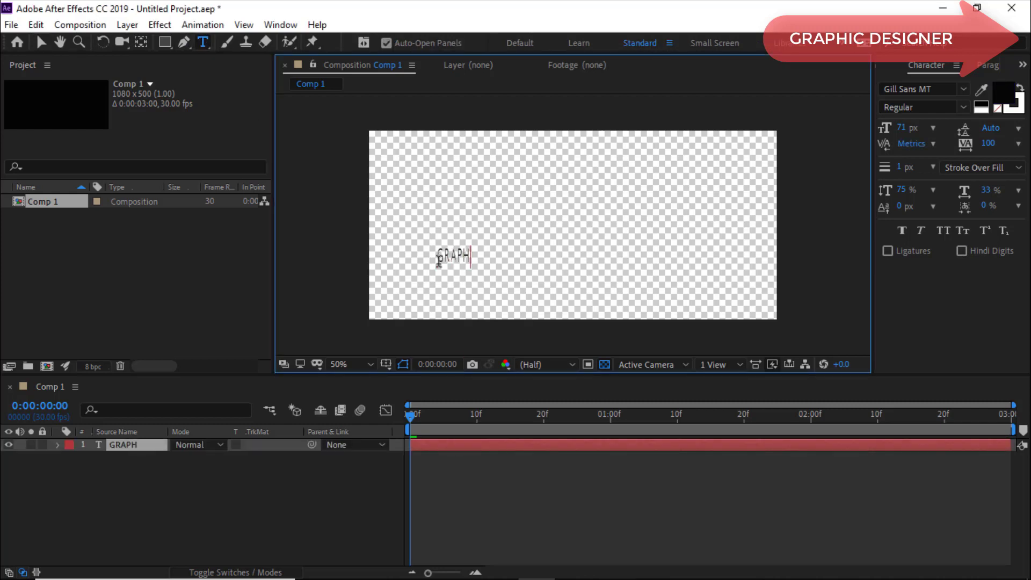
type("IC")
type("DESIG")
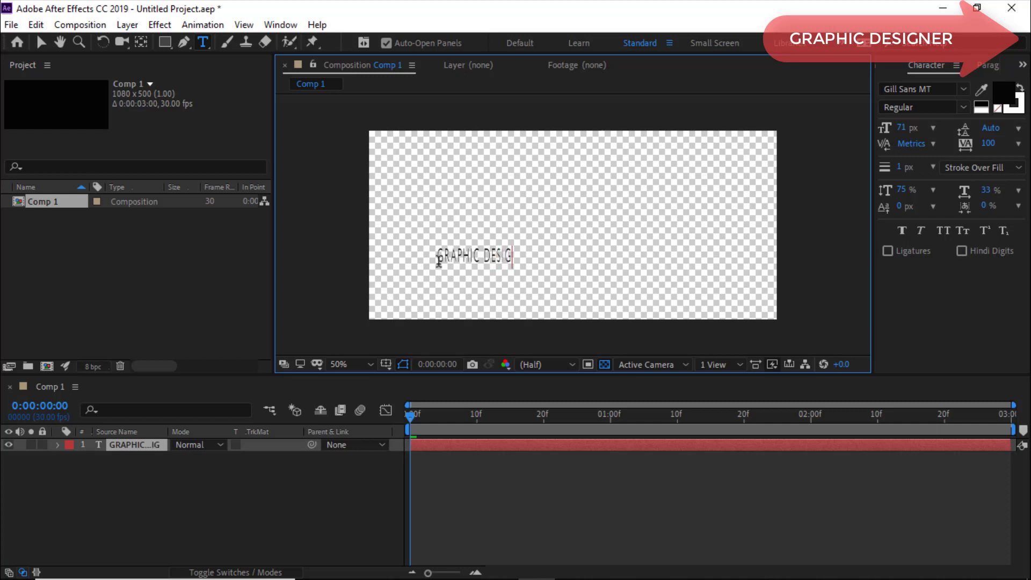
type("NER")
left_click(40, 43)
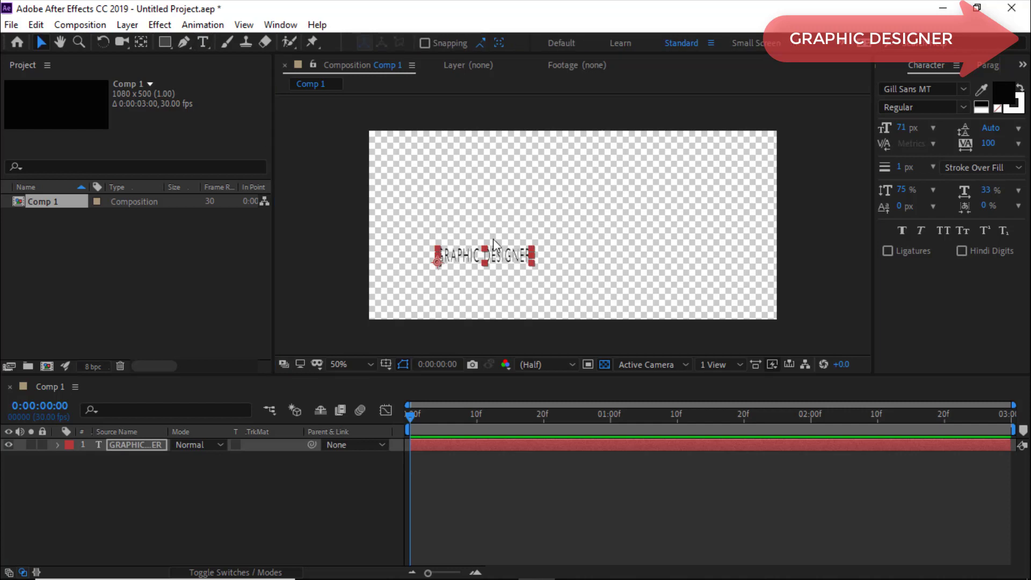
Set the title's font style to Bold and move it down and left in the frame.
left_click(964, 108)
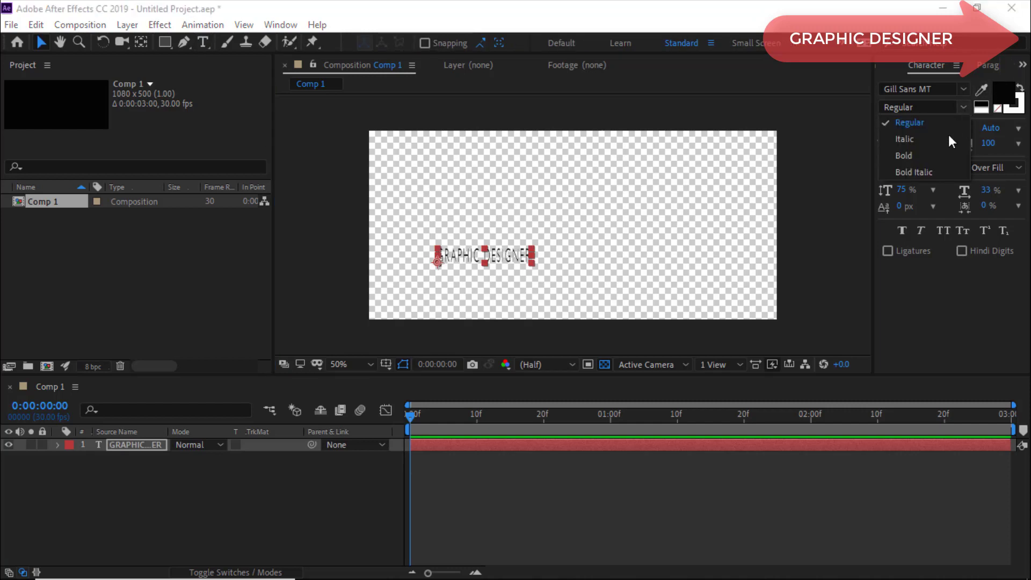
left_click(939, 152)
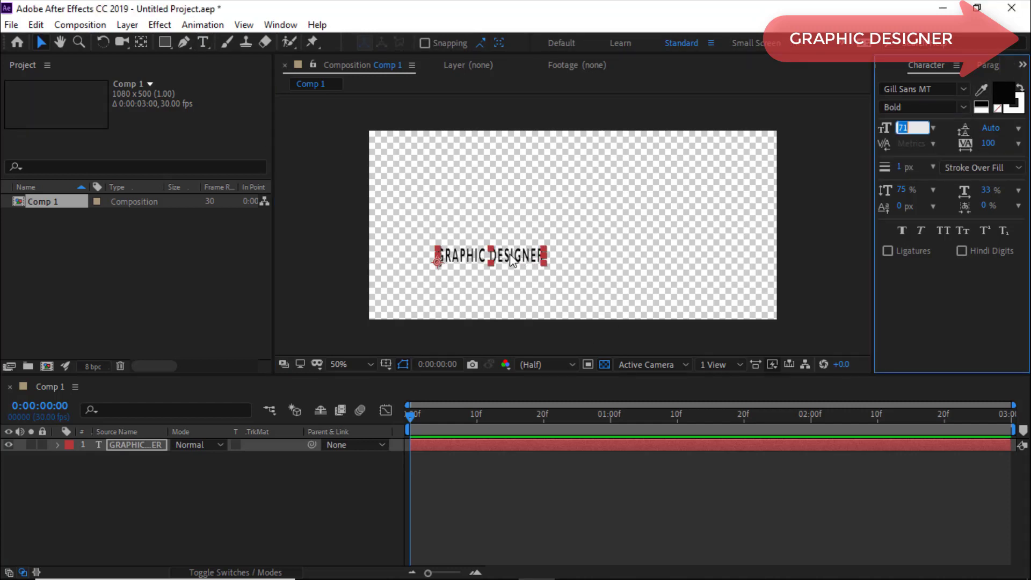
left_click_drag(510, 256, 494, 274)
left_click(516, 306)
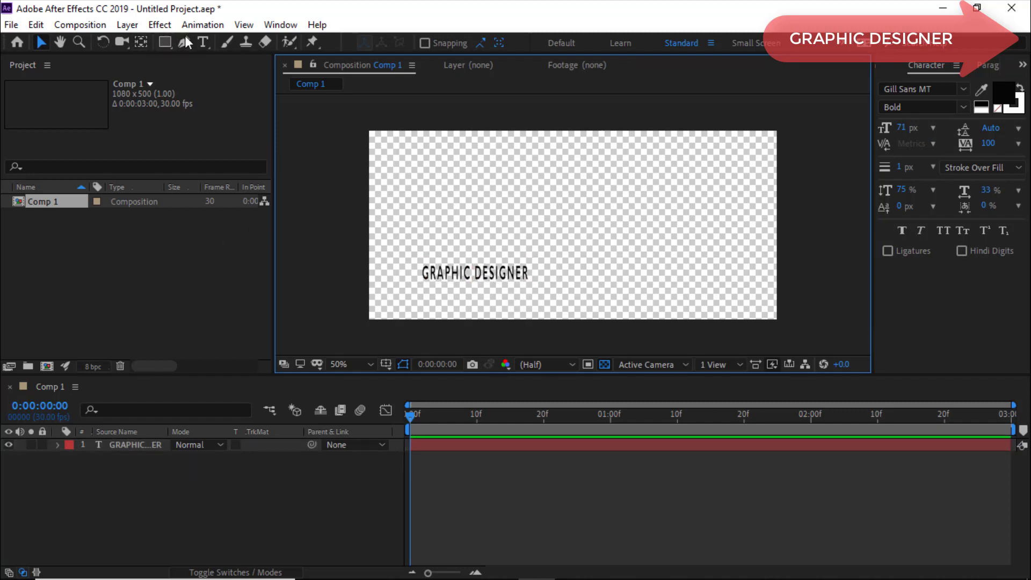
Add a 'channel' text layer just below the GRAPHIC DESIGNER title.
left_click(203, 42)
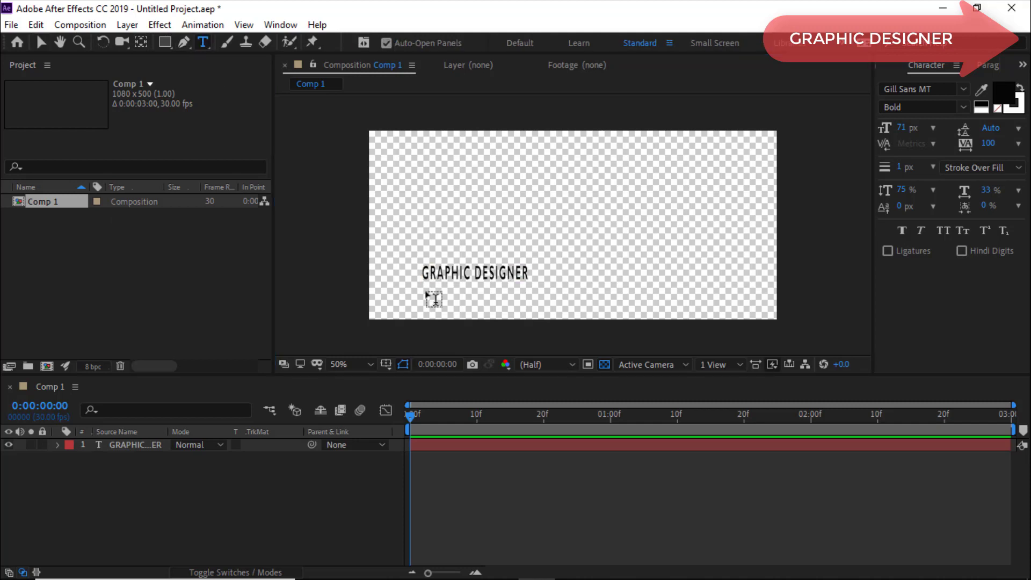
left_click(434, 297)
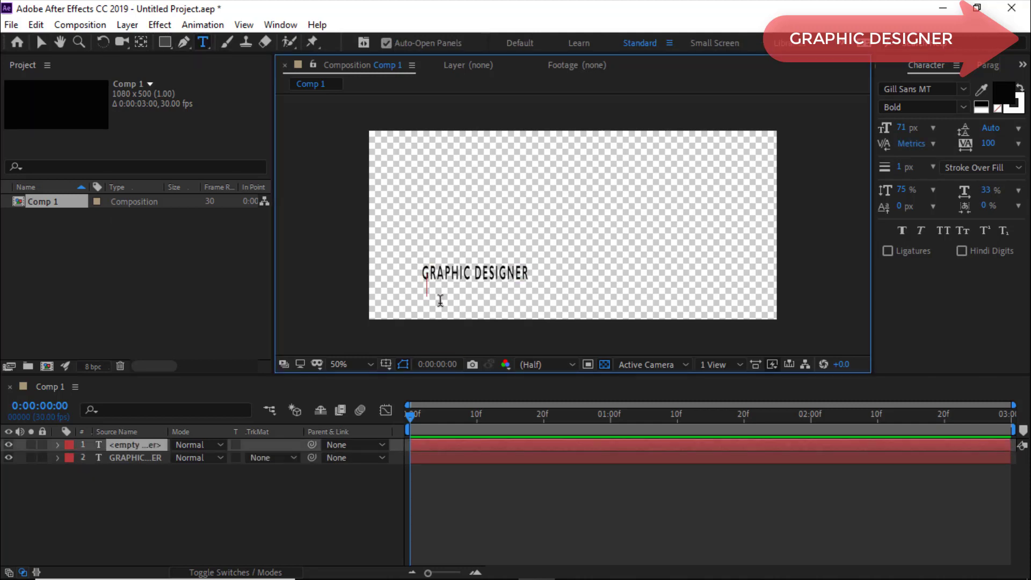
type("ch")
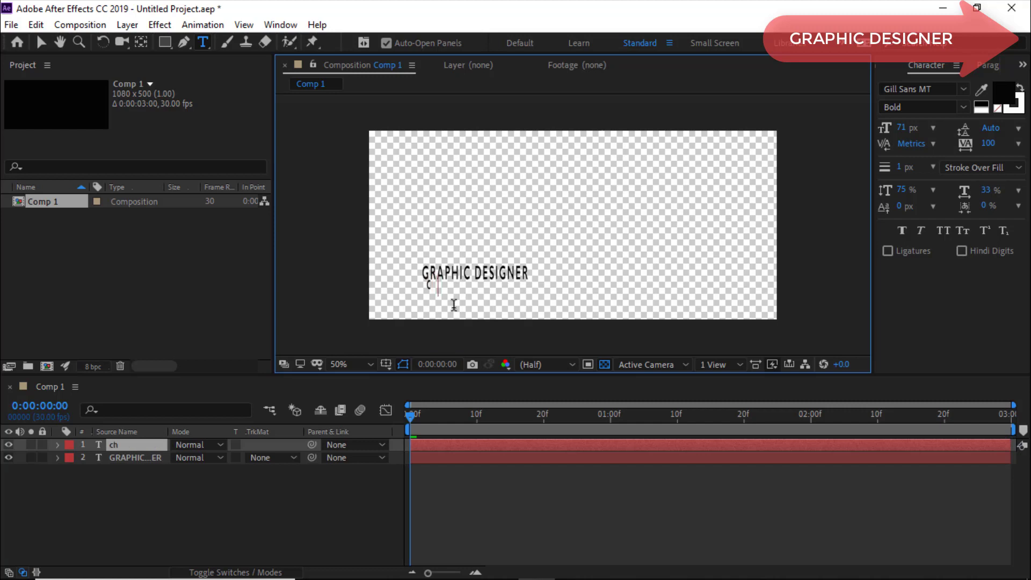
type("annel")
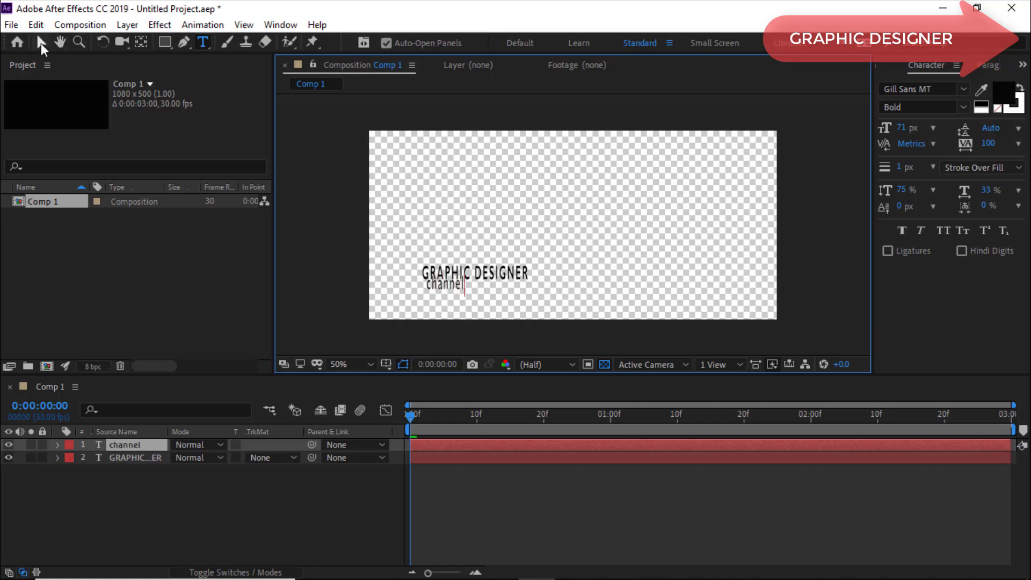
left_click(41, 42)
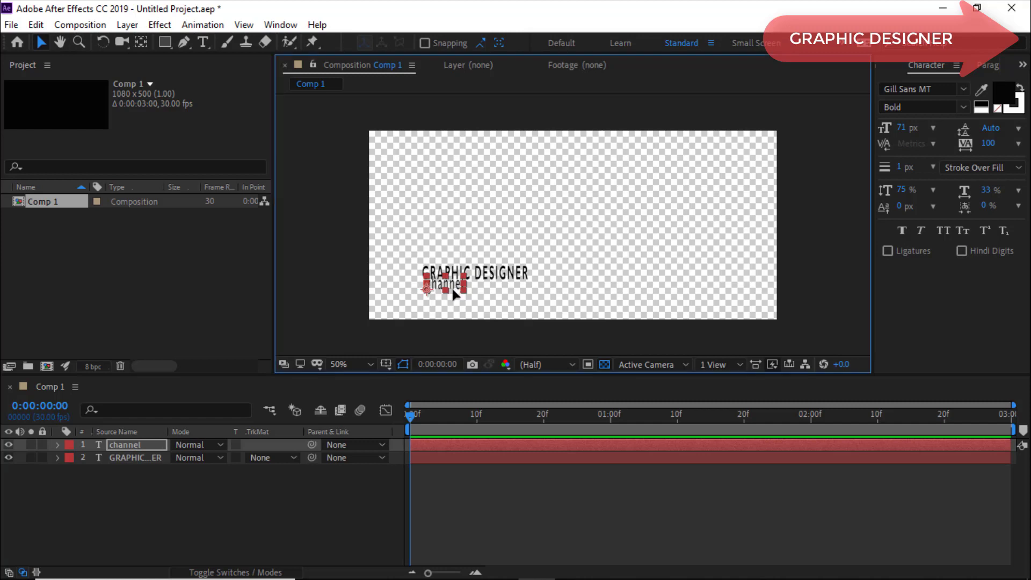
left_click_drag(455, 290, 455, 293)
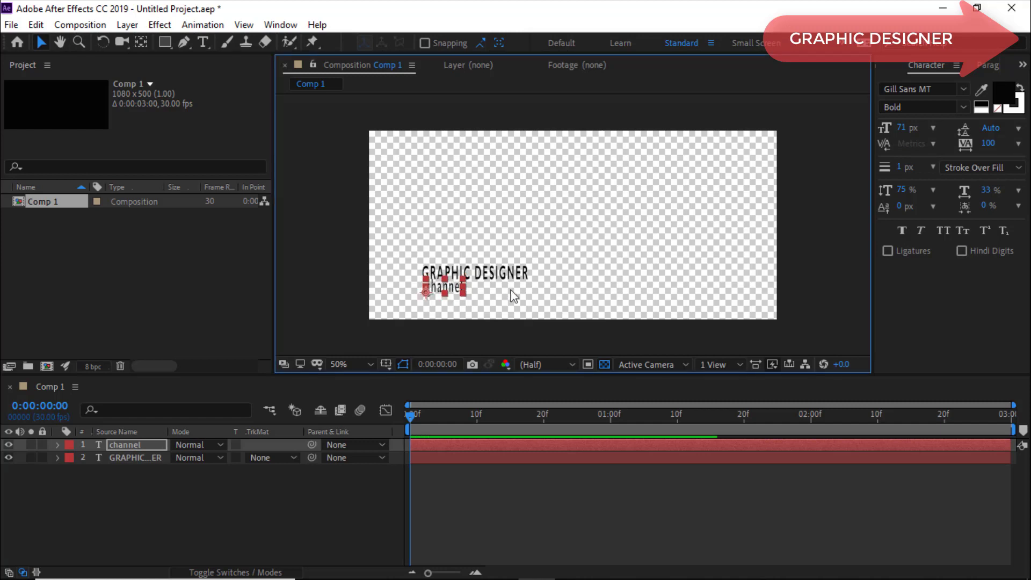
Set the channel text's fill colour to dark blue 1B047D.
left_click(1004, 93)
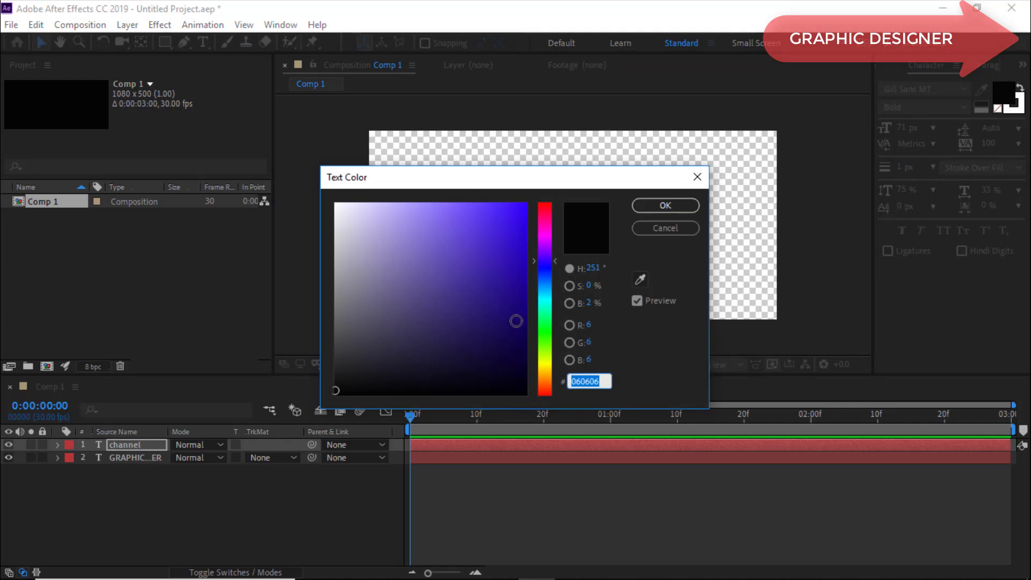
left_click(519, 301)
left_click(652, 209)
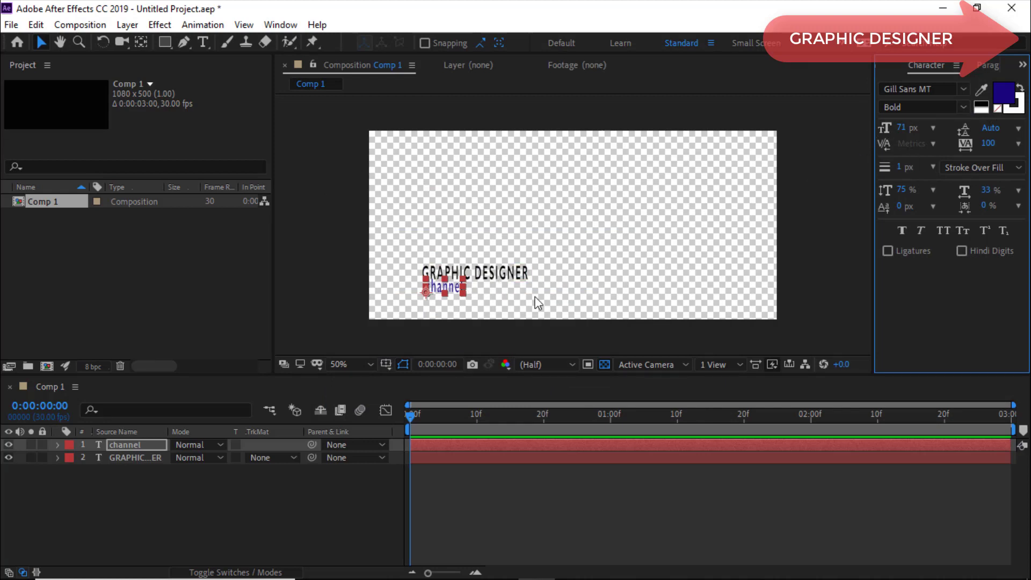
left_click(464, 297)
left_click(534, 318)
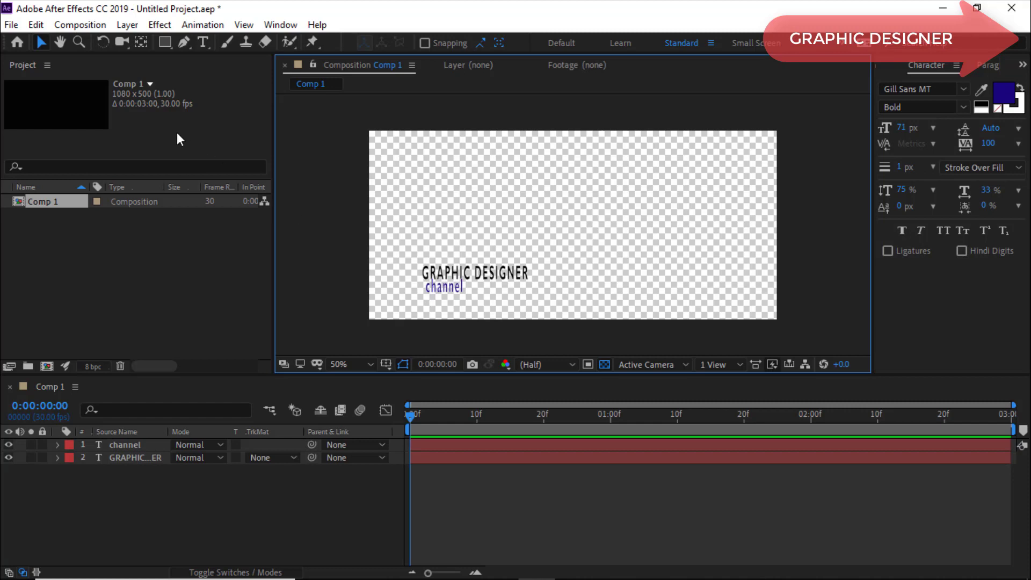
double_click(455, 286)
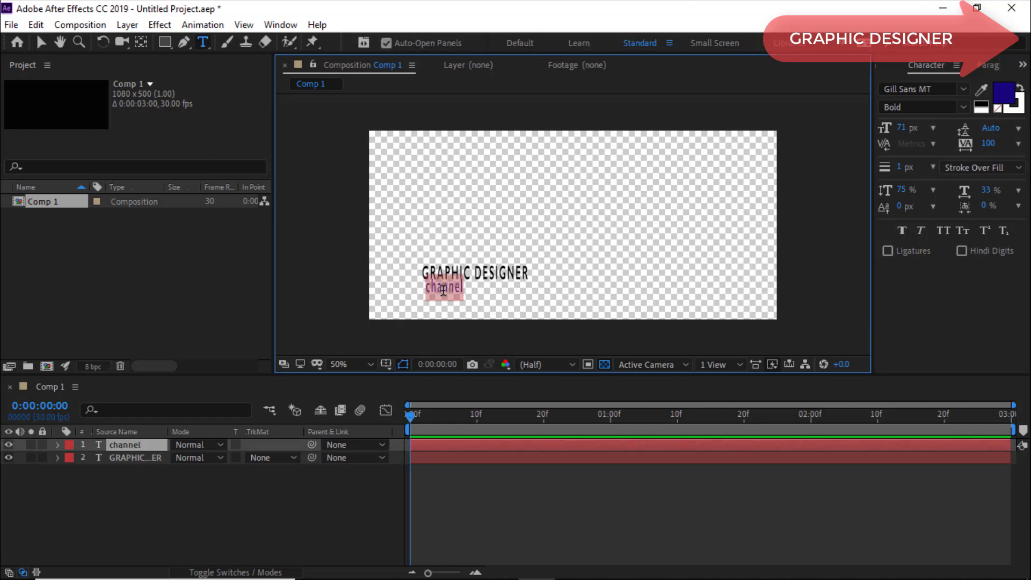
left_click(483, 292)
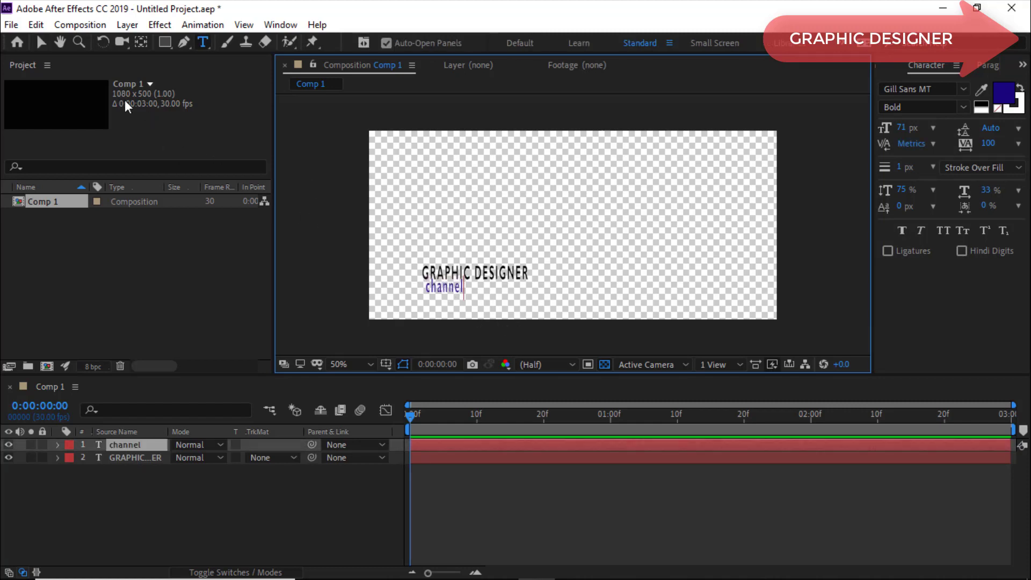
left_click(41, 42)
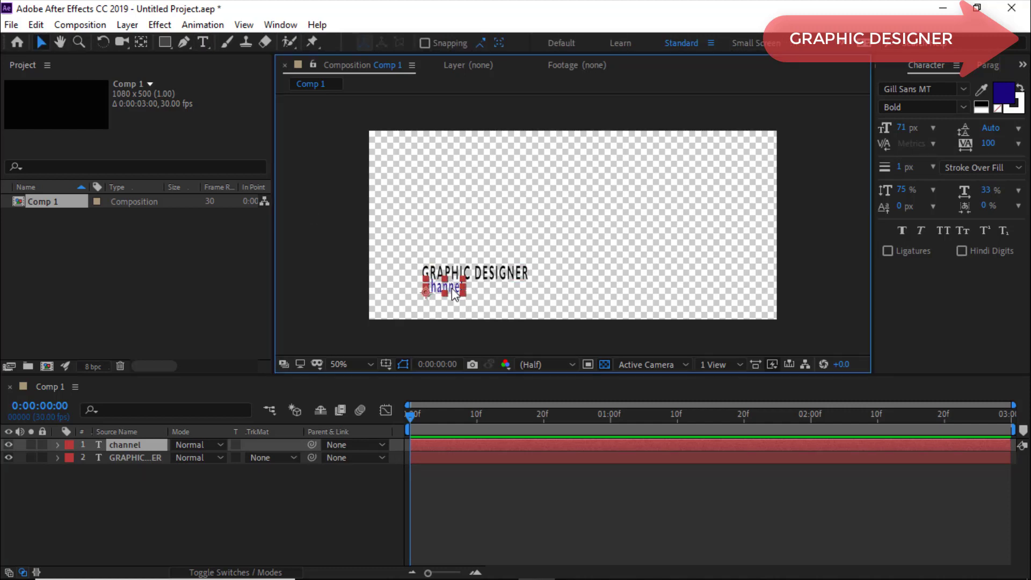
left_click(540, 301)
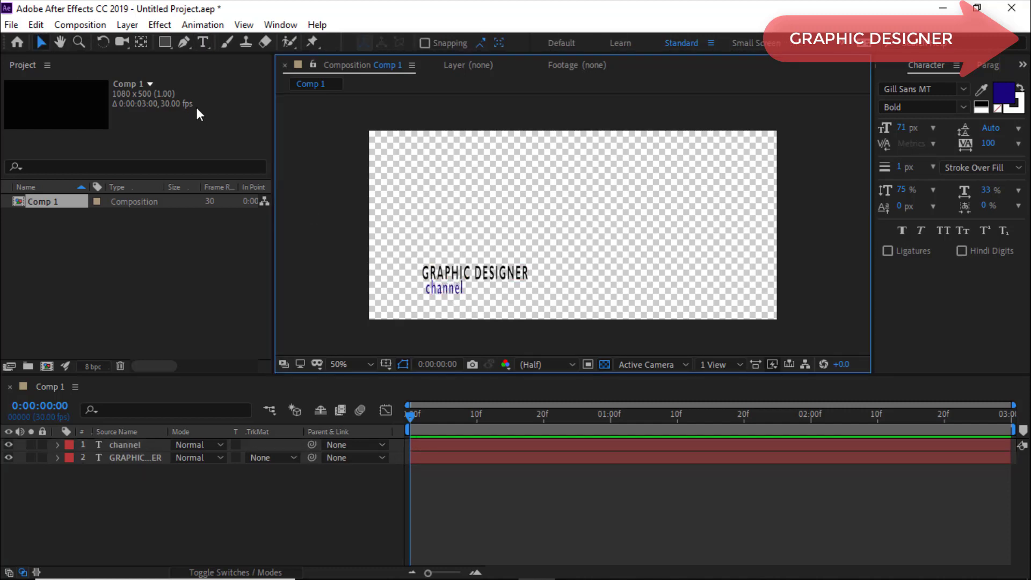
Import photo.jpg into Comp 1, scale it to a small portrait, and place it left of the title.
double_click(112, 250)
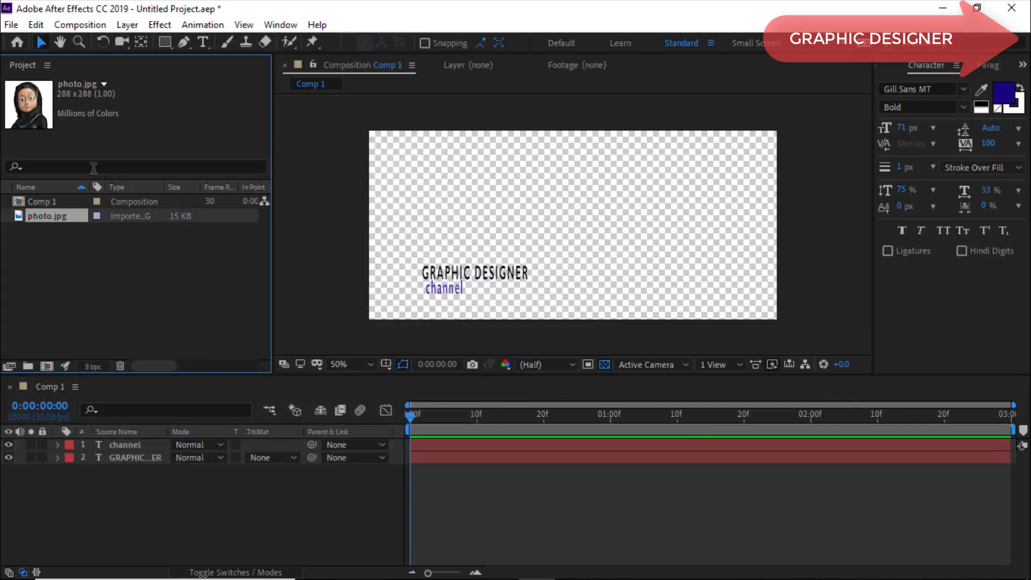
left_click_drag(66, 217, 173, 501)
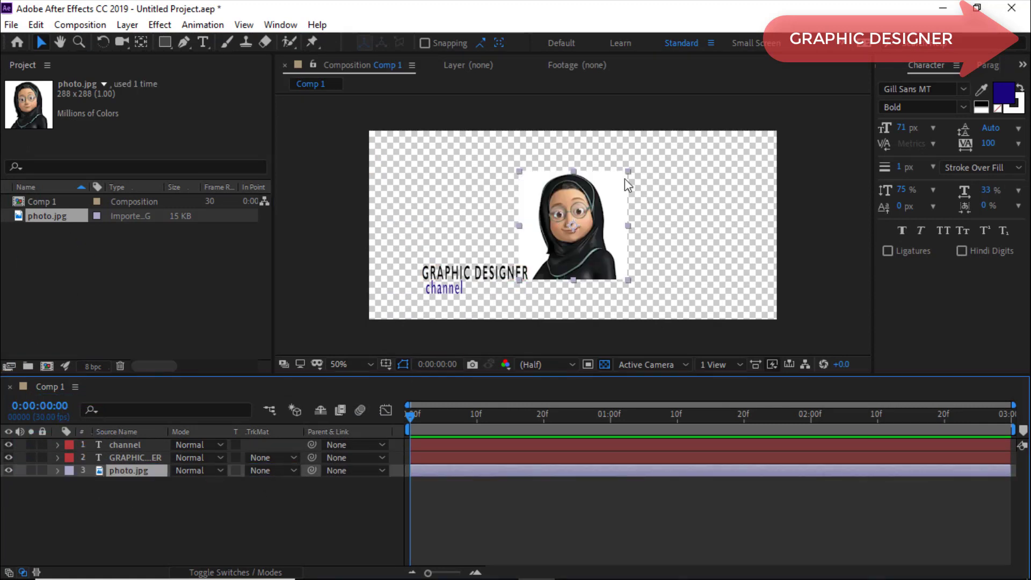
mouse_move(628, 170)
left_mouse_down()
mouse_move(599, 205)
mouse_move(411, 297)
left_mouse_up()
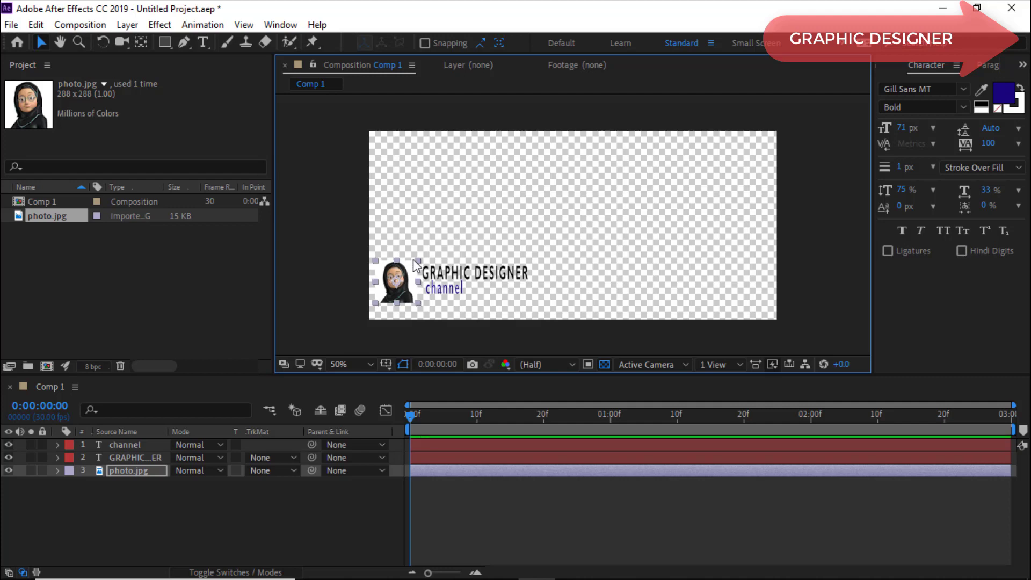
key("F2")
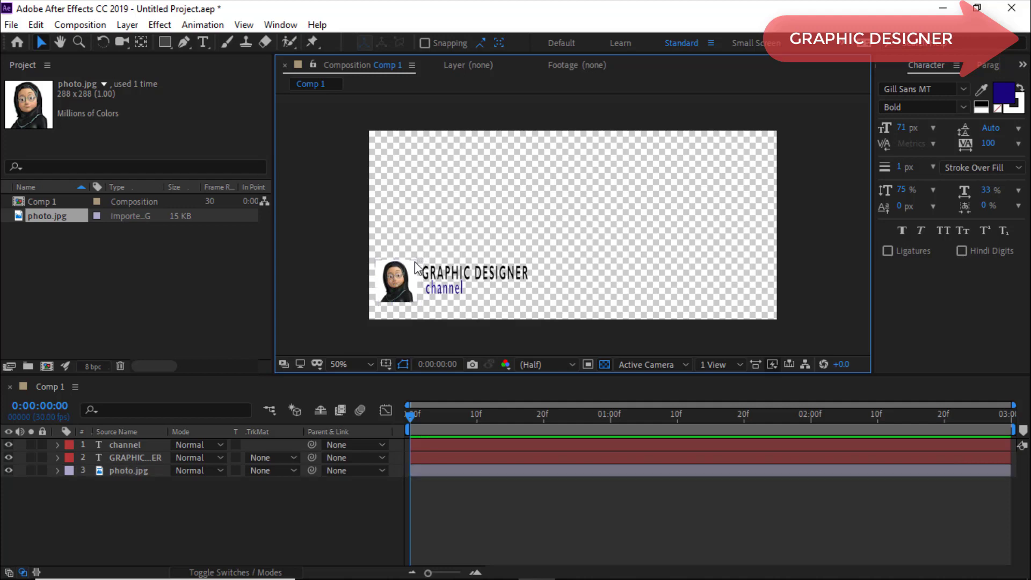
left_click(410, 293)
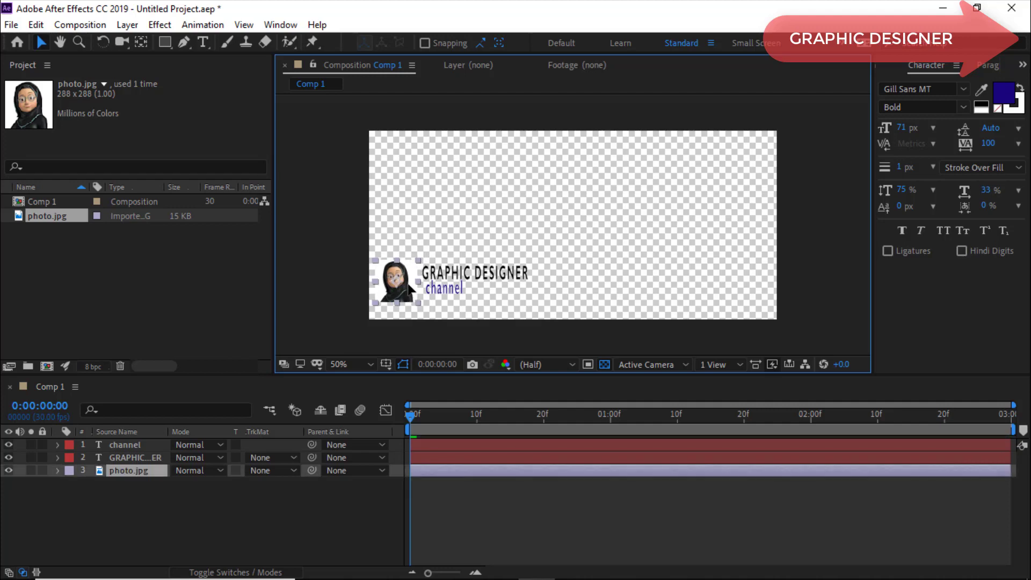
left_click_drag(408, 288, 408, 284)
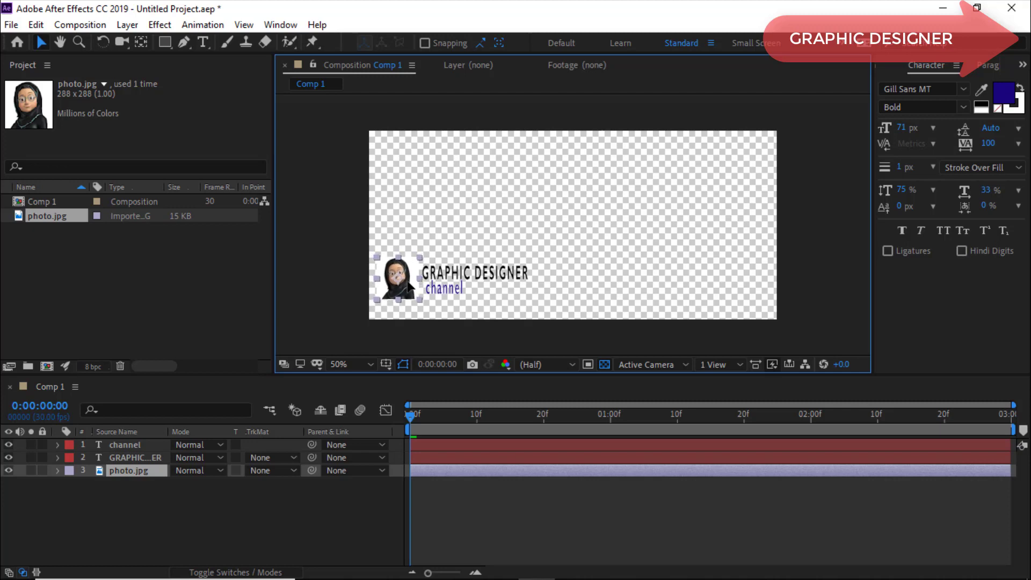
left_click(597, 304)
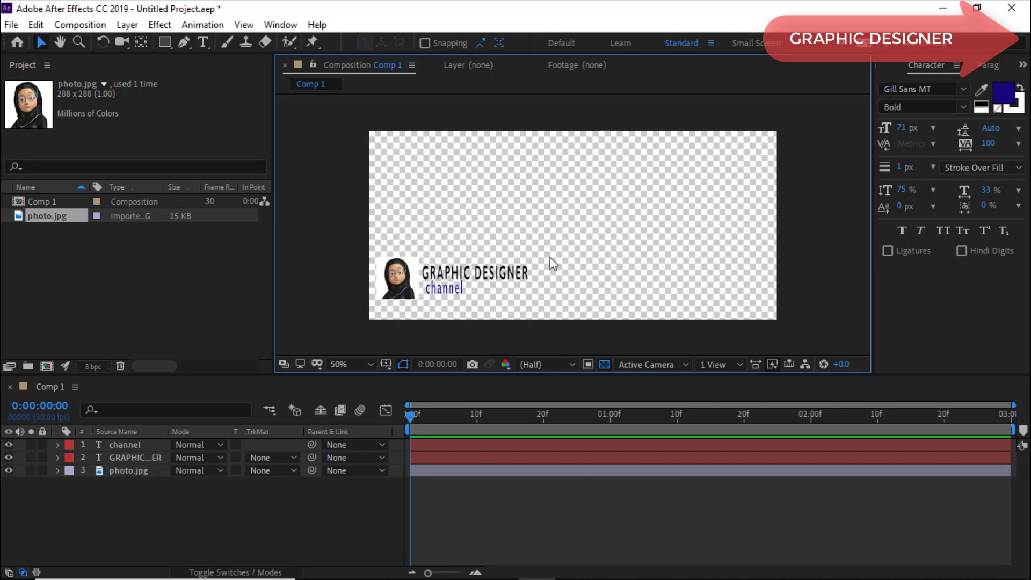
Add a Position text animator to GRAPHIC DESIGNER and set its first Position keyframe at 0:00.
left_click(506, 274)
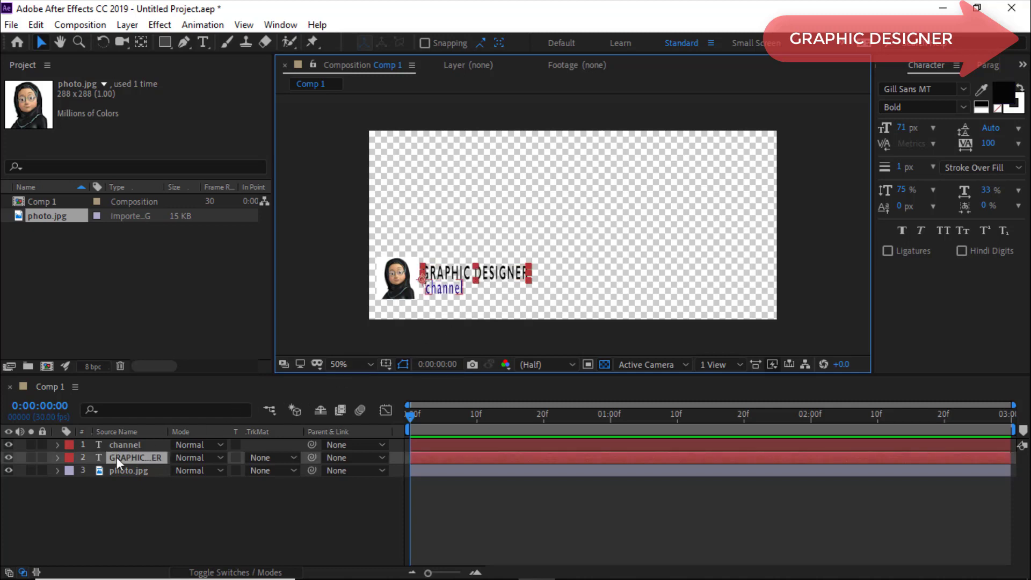
left_click(56, 459)
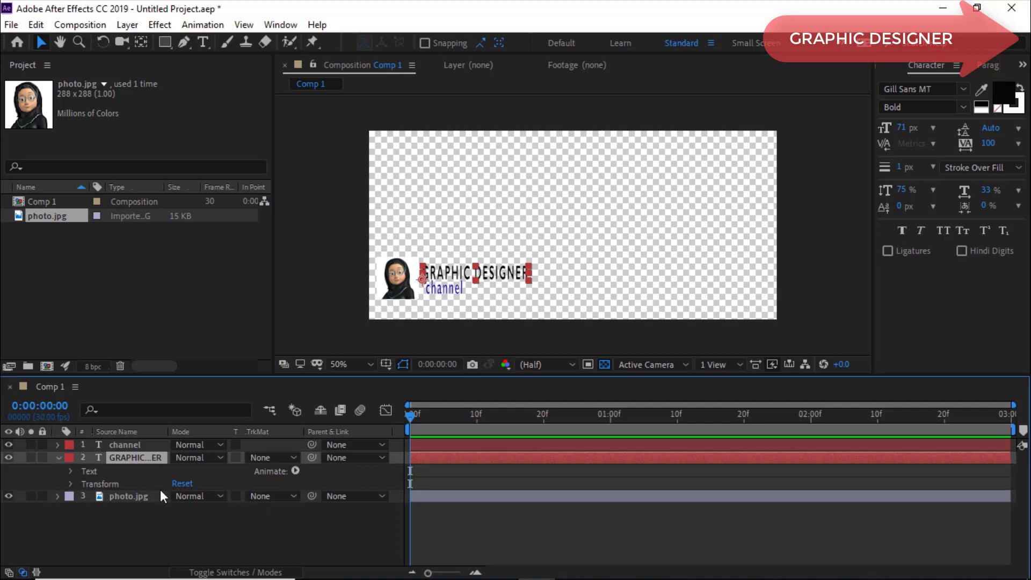
left_click(296, 471)
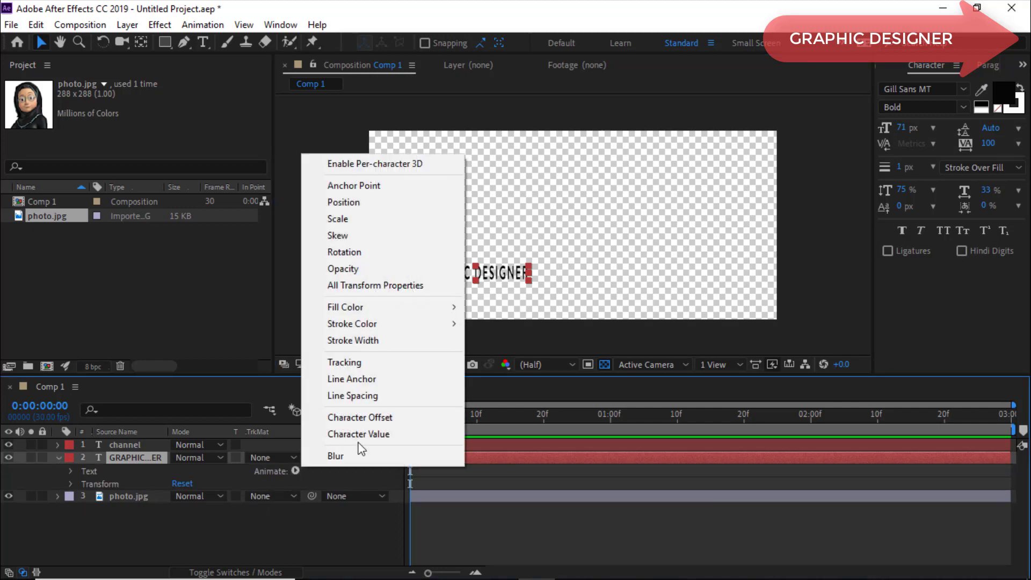
left_click(365, 202)
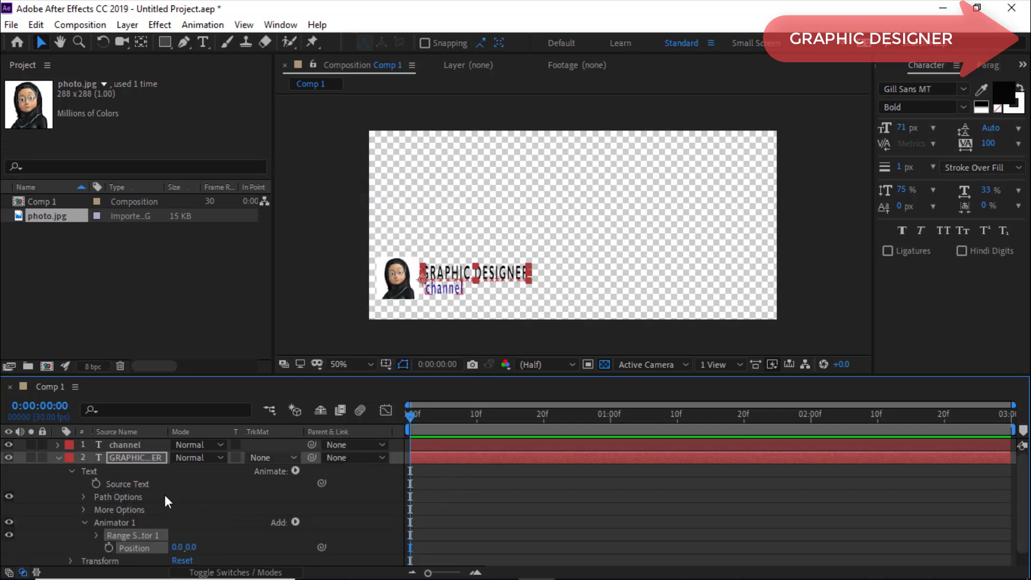
left_click(109, 548)
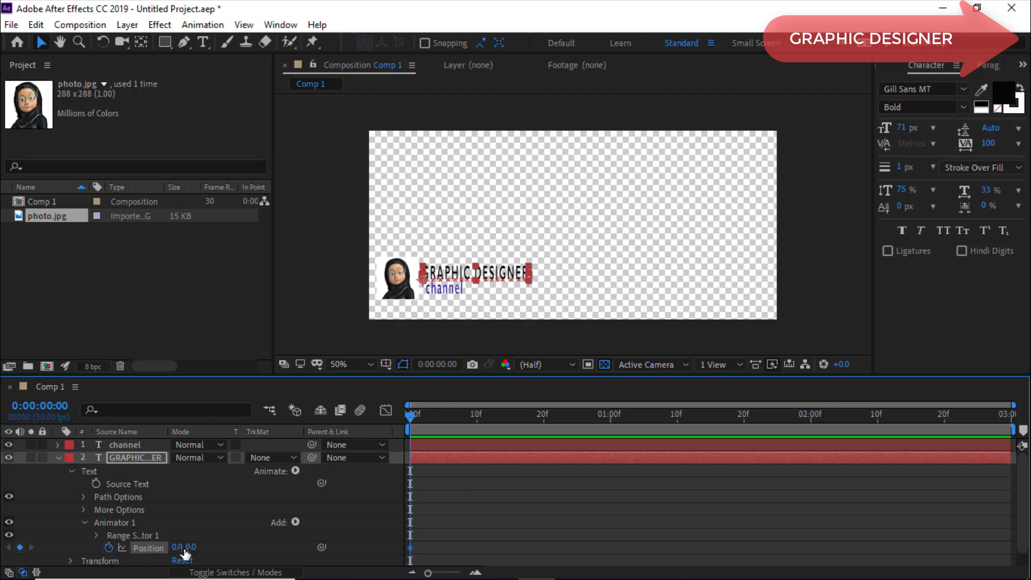
scroll(201, 541, "down", 1)
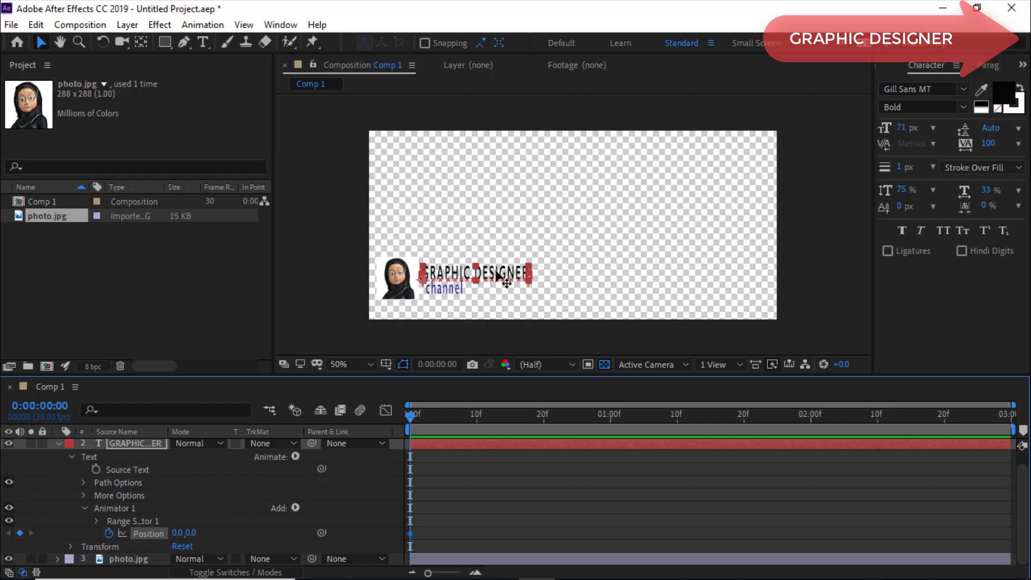
Animate the title from below the frame at 0:00 up into place at 2:05.
mouse_move(497, 273)
left_mouse_down()
mouse_move(477, 296)
mouse_move(474, 333)
left_mouse_up()
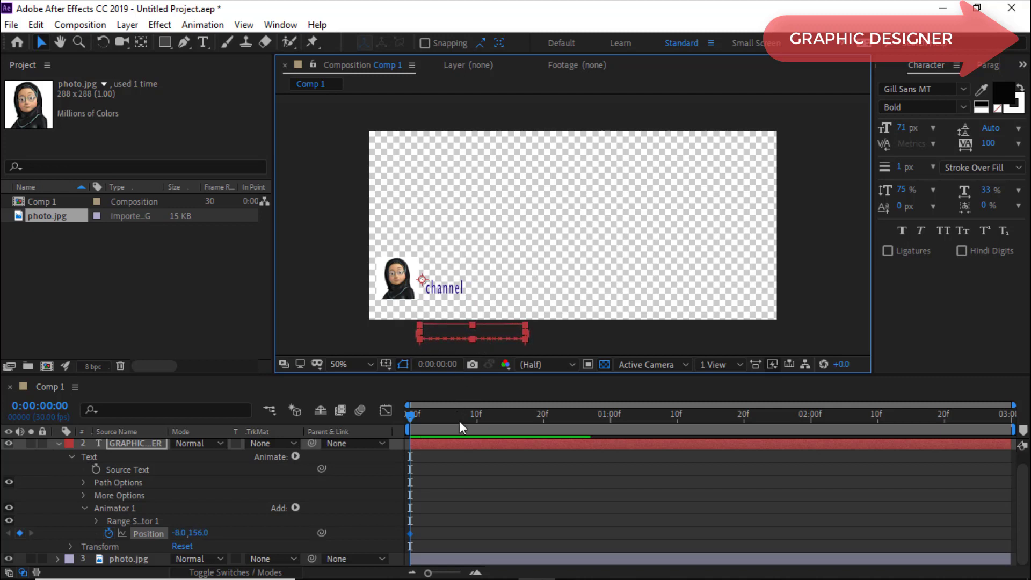
mouse_move(411, 418)
left_mouse_down()
mouse_move(768, 445)
mouse_move(847, 440)
left_mouse_up()
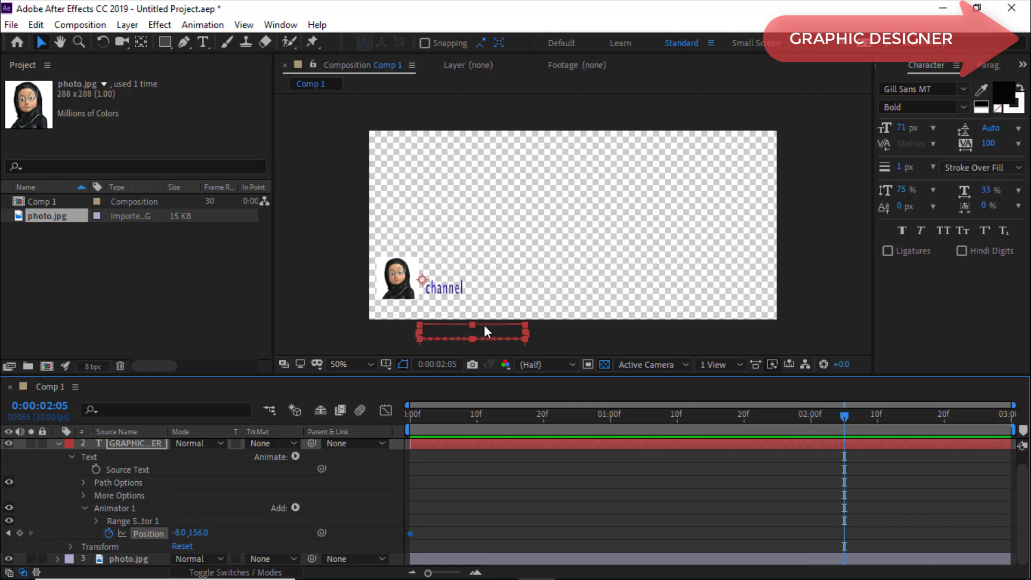
left_click_drag(476, 333, 479, 267)
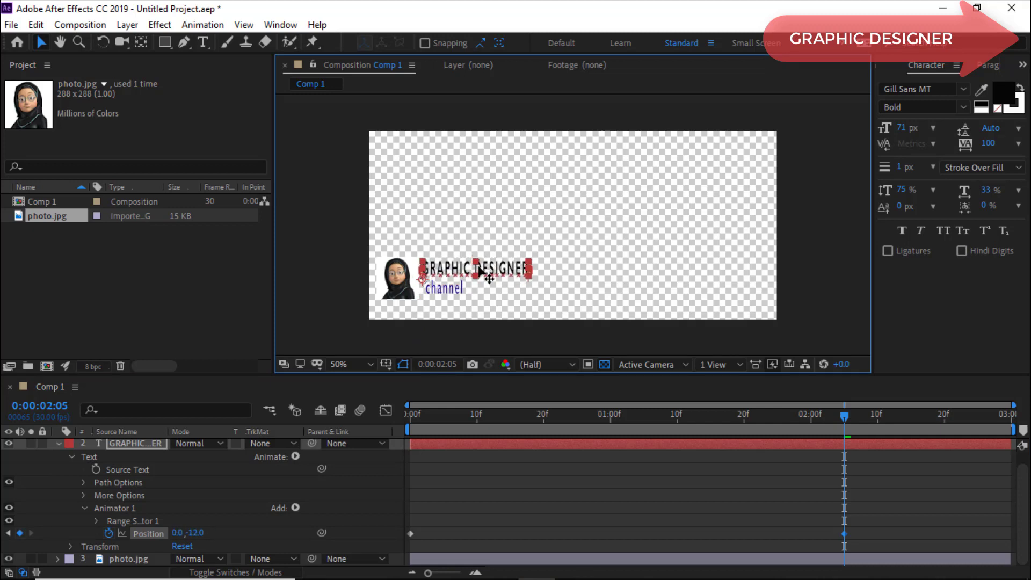
left_click_drag(480, 271, 480, 273)
Apply Easy Ease to the title's Position keyframes and preview the slide-in.
left_click_drag(379, 540, 864, 529)
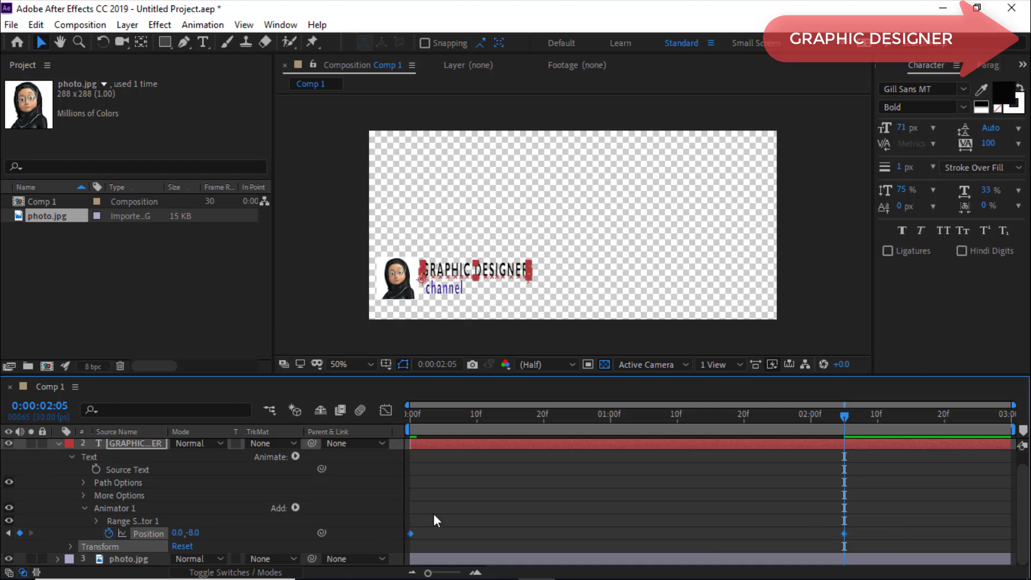
right_click(408, 533)
mouse_move(447, 524)
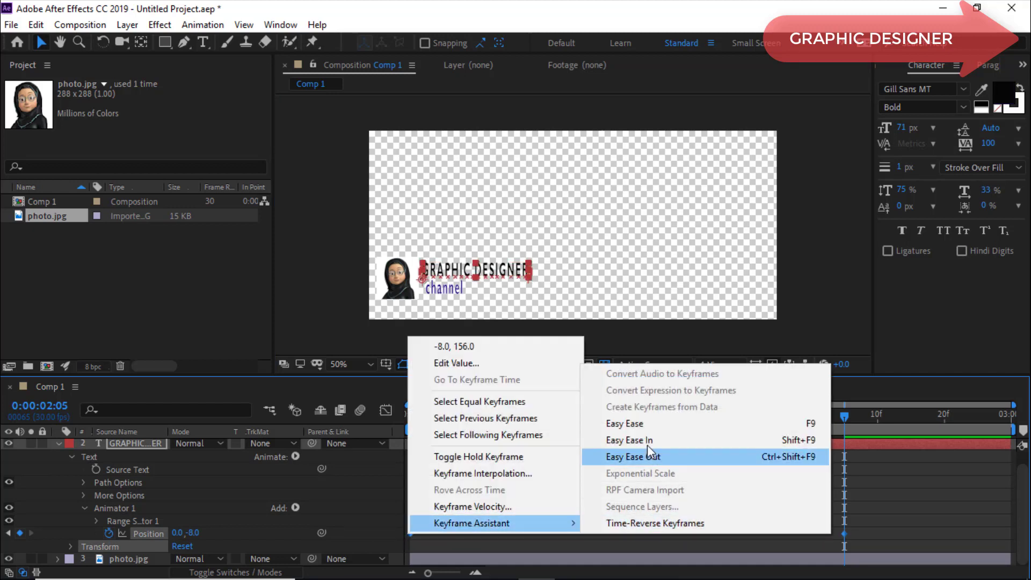
left_click(646, 424)
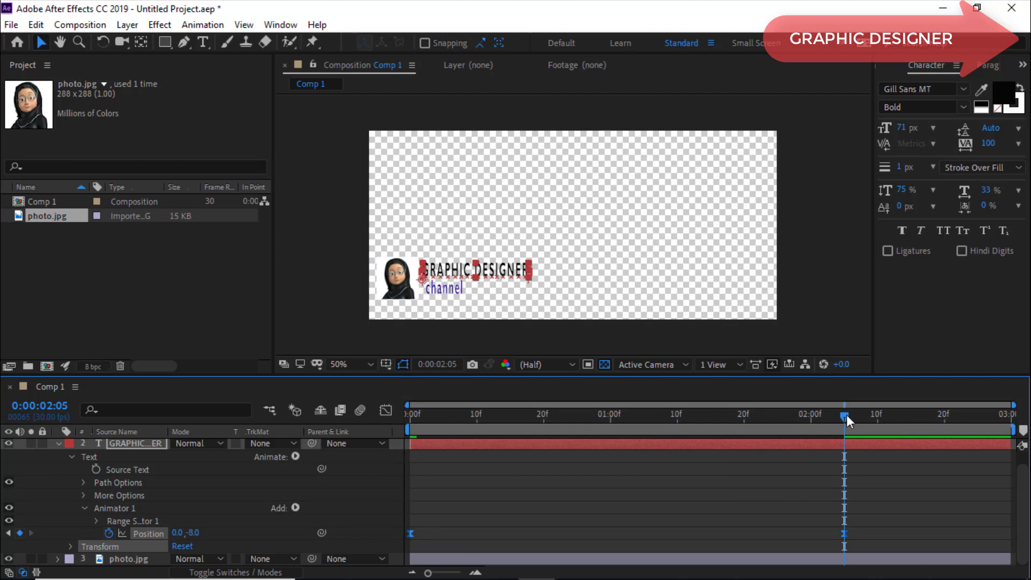
key("space")
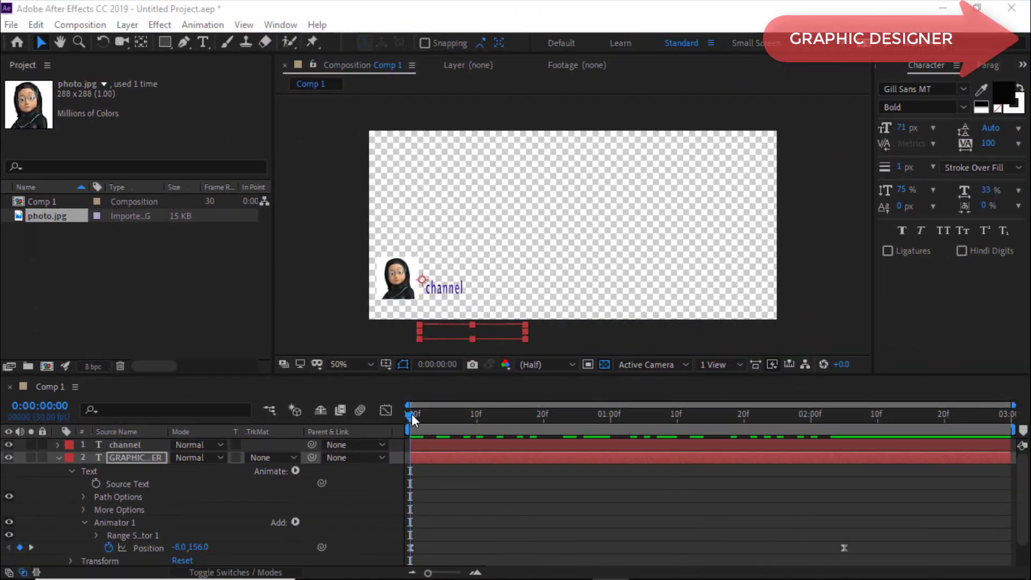
Add a Position animator to the channel layer, keyed at 0:00 with the text below the frame.
left_click(130, 443)
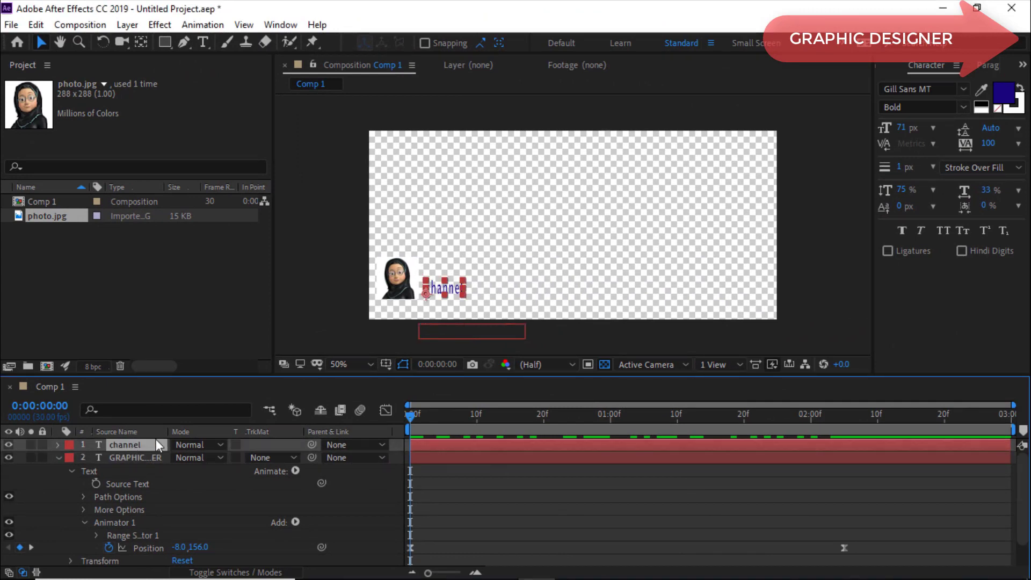
left_click(58, 444)
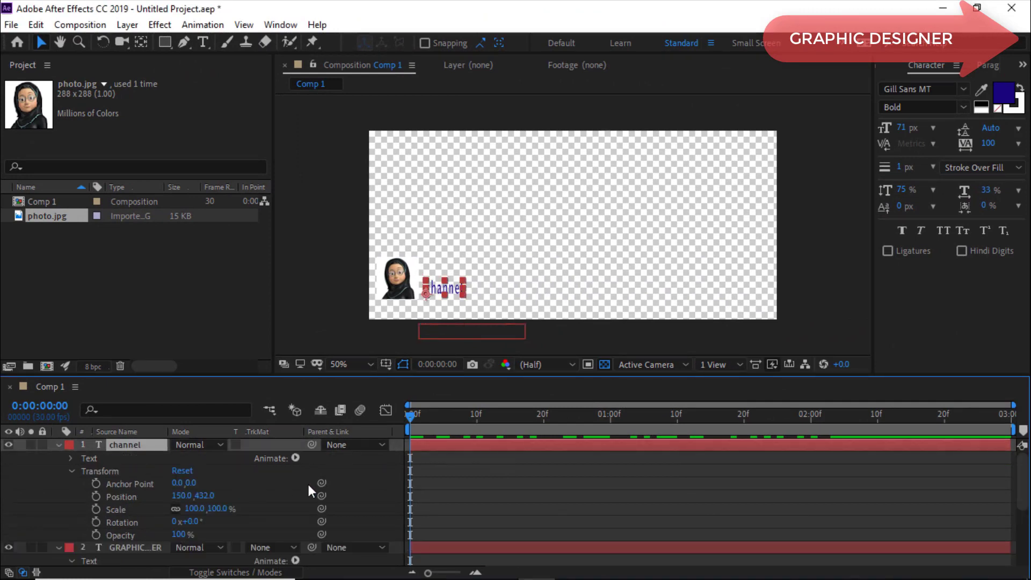
left_click(295, 458)
left_click(389, 189)
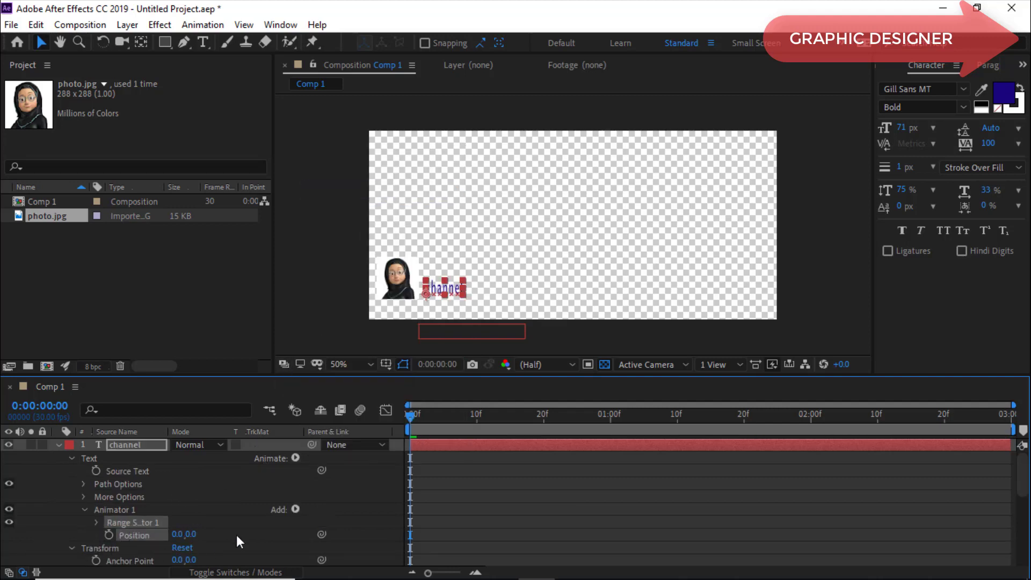
left_click(108, 535)
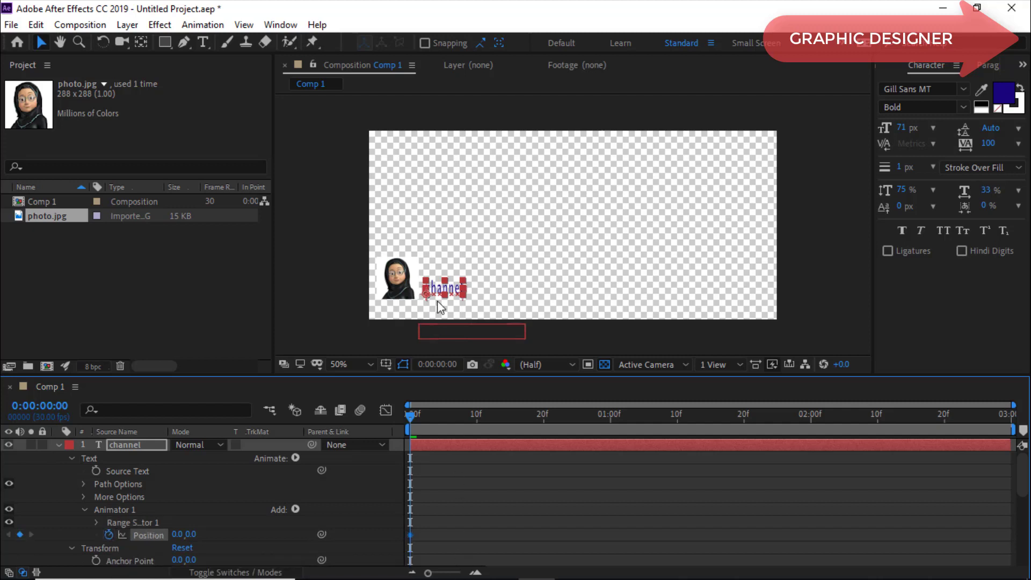
left_click_drag(453, 292, 450, 349)
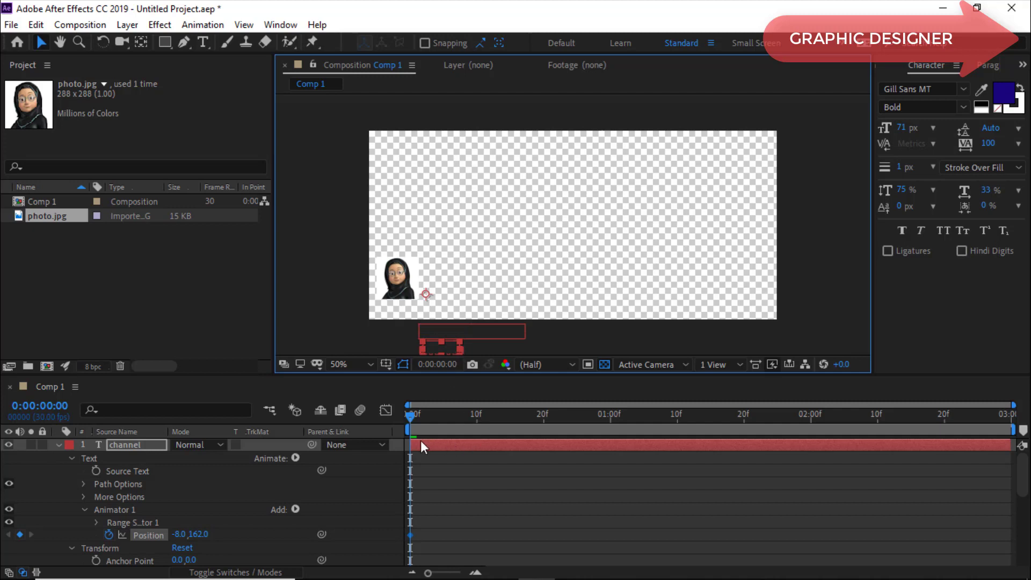
At 2:05, move the channel text back up to sit beneath GRAPHIC DESIGNER.
left_click_drag(410, 419, 854, 486)
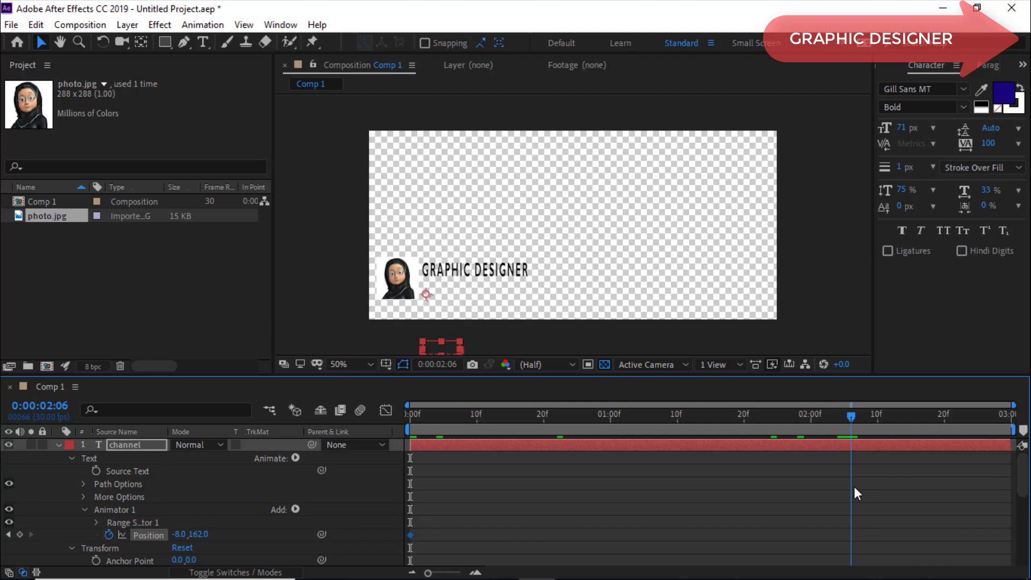
scroll(859, 491, "down", 1)
scroll(885, 510, "down", 1)
scroll(898, 514, "down", 2)
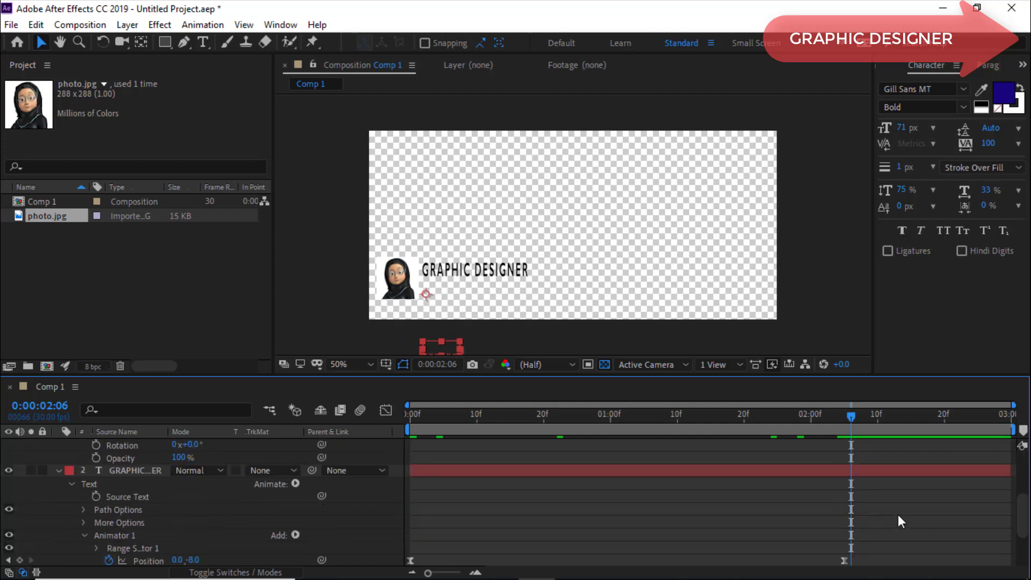
scroll(897, 515, "down", 1)
left_click_drag(850, 415, 843, 417)
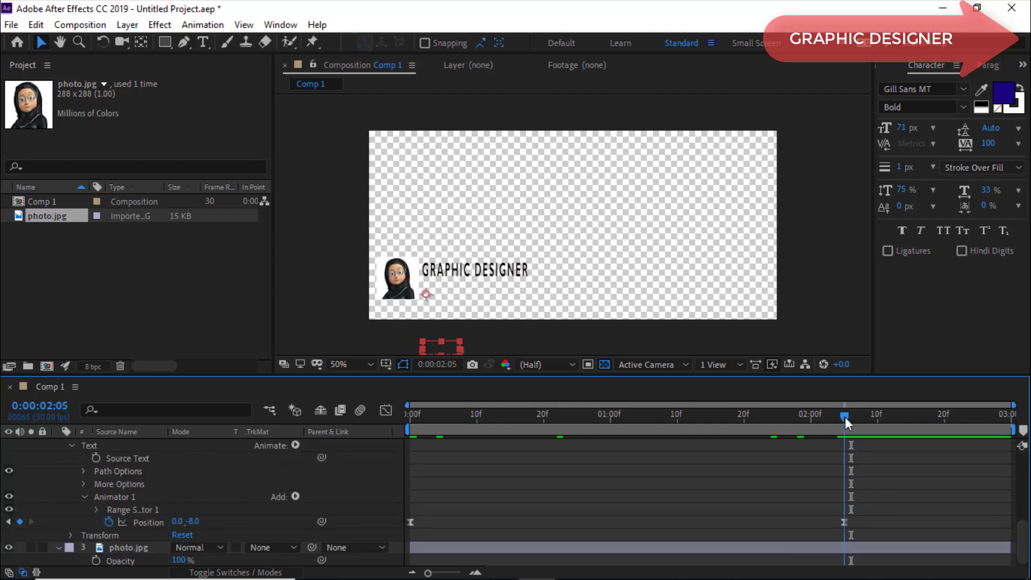
scroll(806, 491, "up", 5)
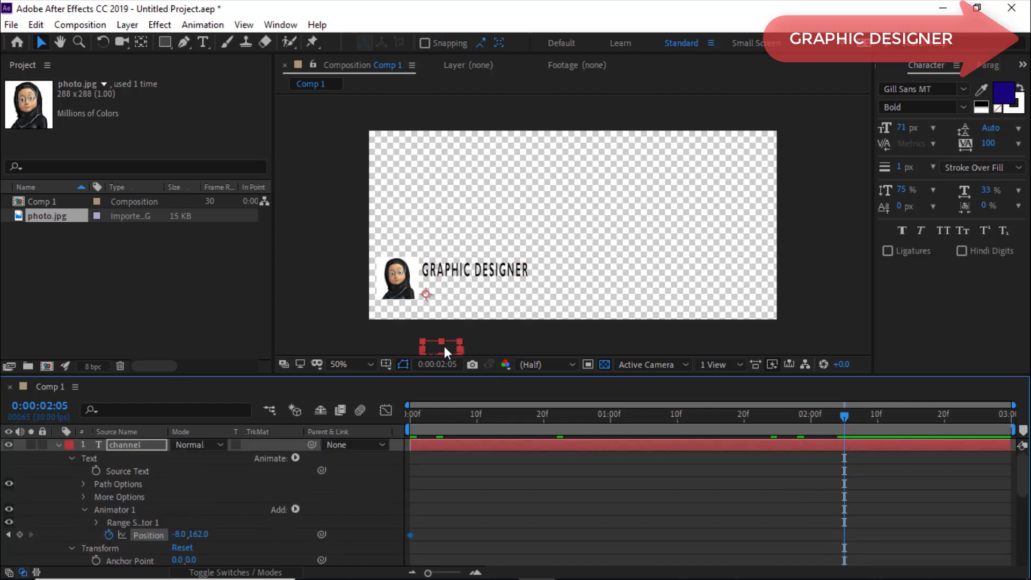
left_click_drag(444, 349, 447, 287)
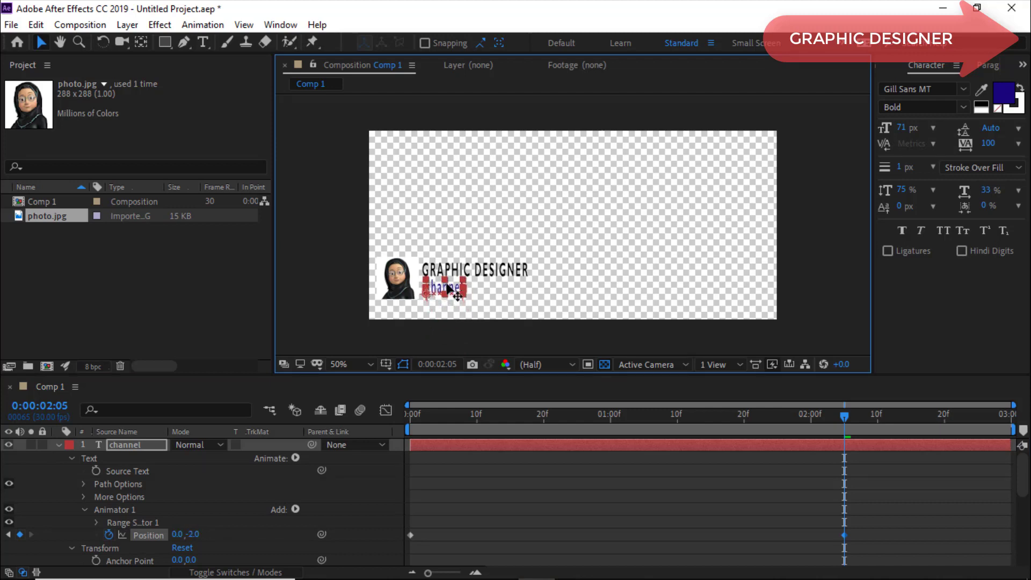
Apply Easy Ease to both channel Position keyframes and preview the animation from 0:00.
left_click_drag(388, 543, 666, 494)
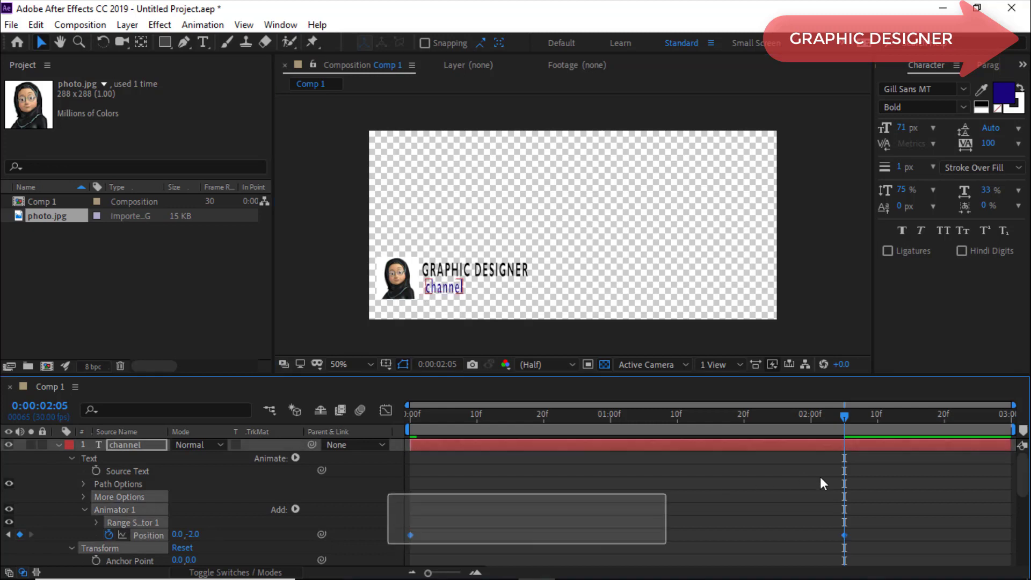
left_click_drag(821, 478, 896, 500)
right_click(411, 534)
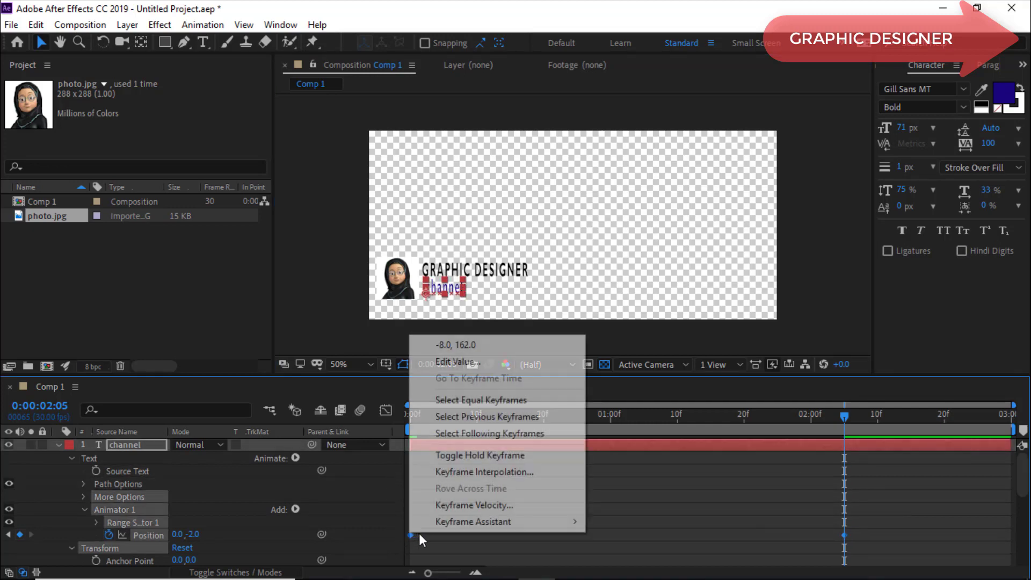
mouse_move(488, 522)
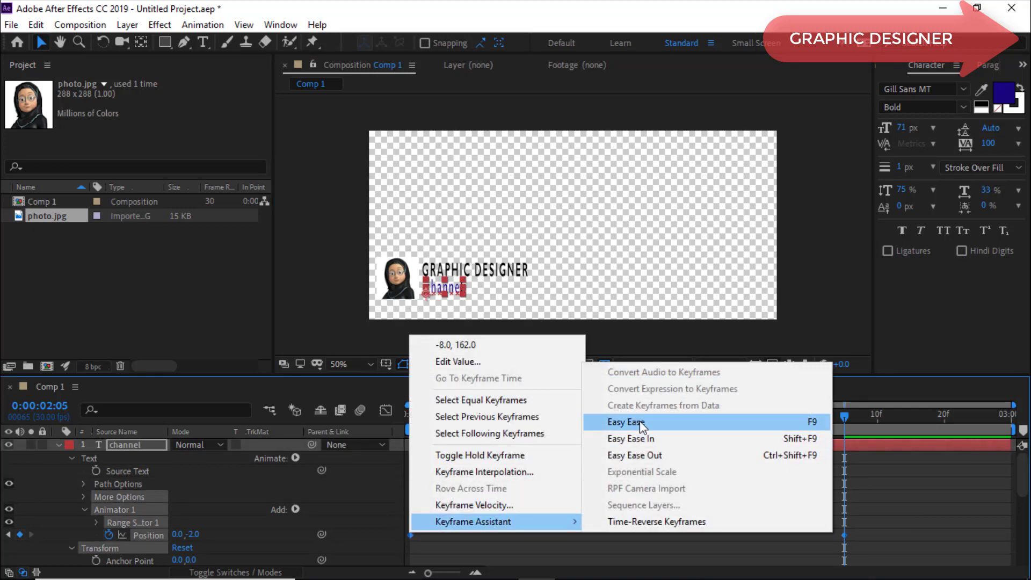
left_click(628, 422)
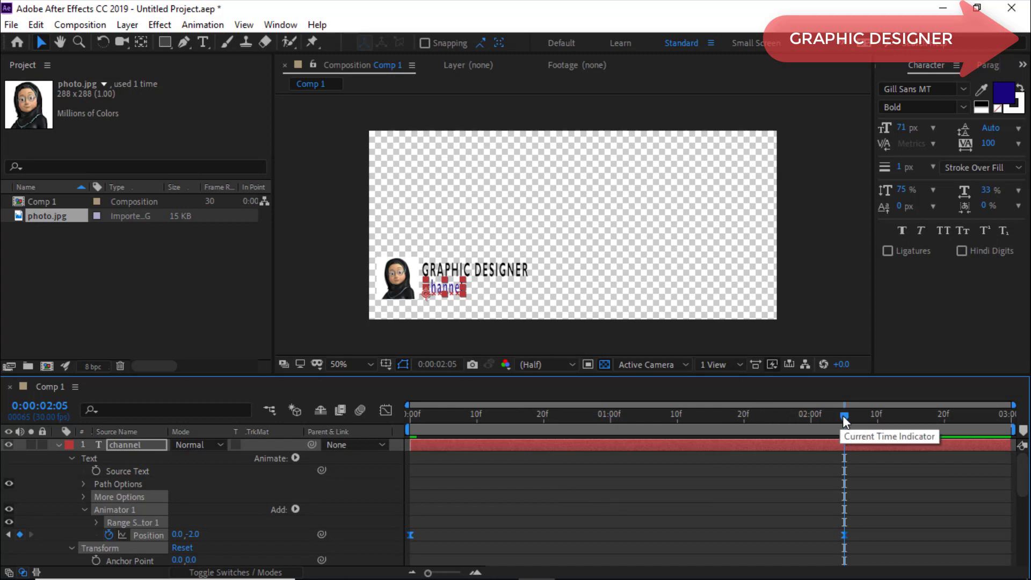
left_click_drag(842, 415, 388, 480)
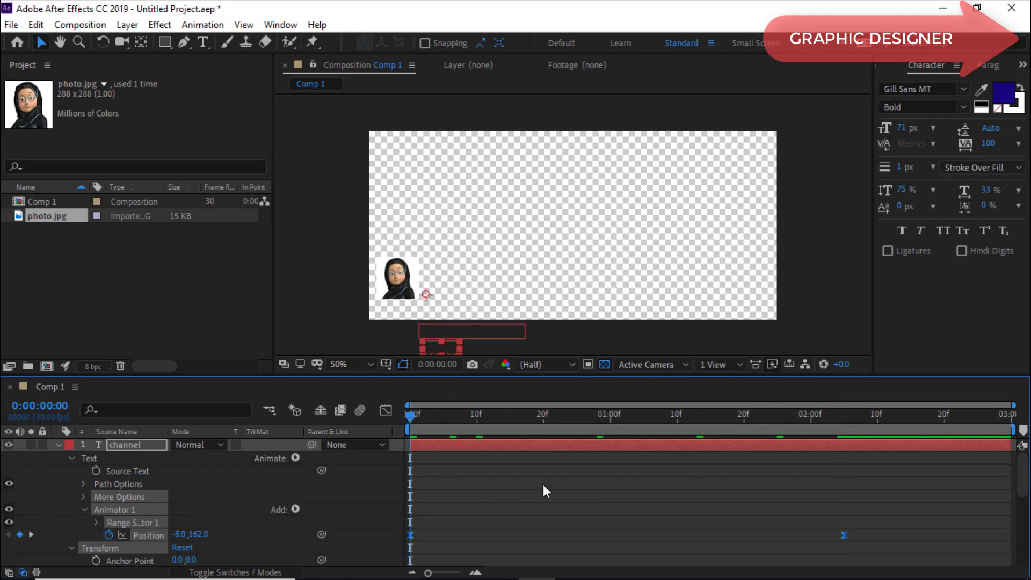
key("space")
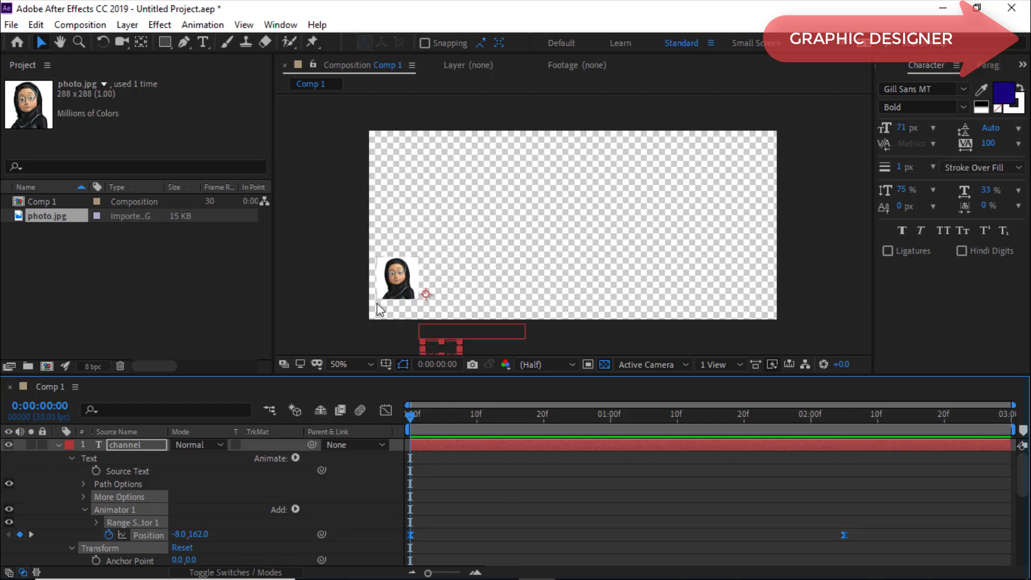
Key photo.jpg's Opacity at 0% at the start of the comp.
left_click(396, 286)
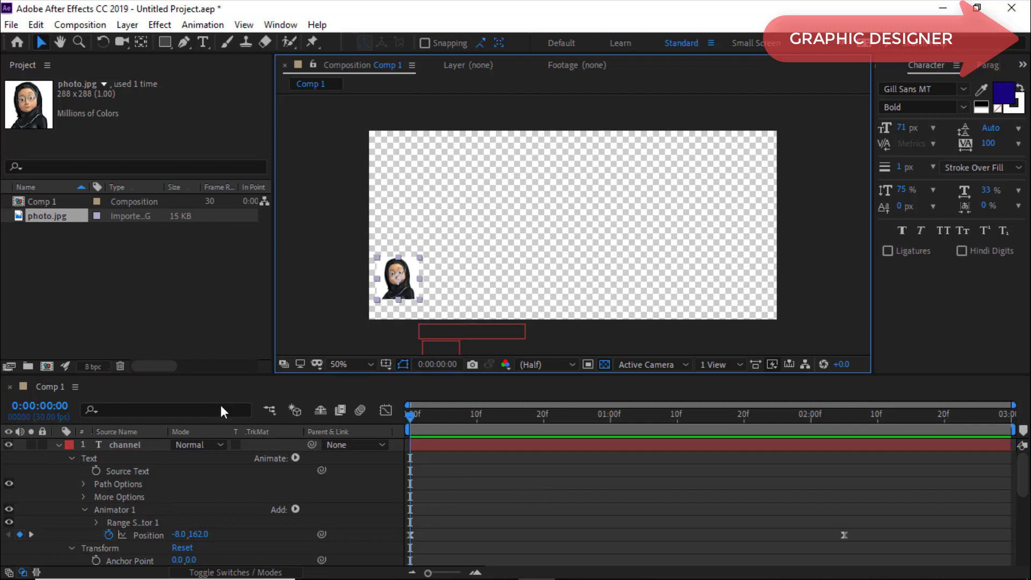
scroll(163, 492, "down", 4)
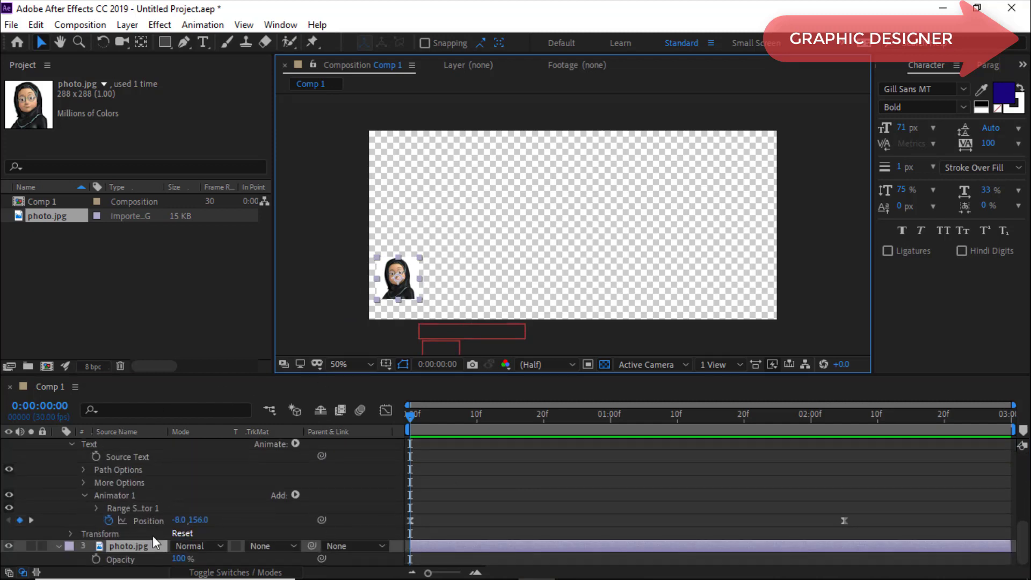
scroll(76, 454, "down", 2)
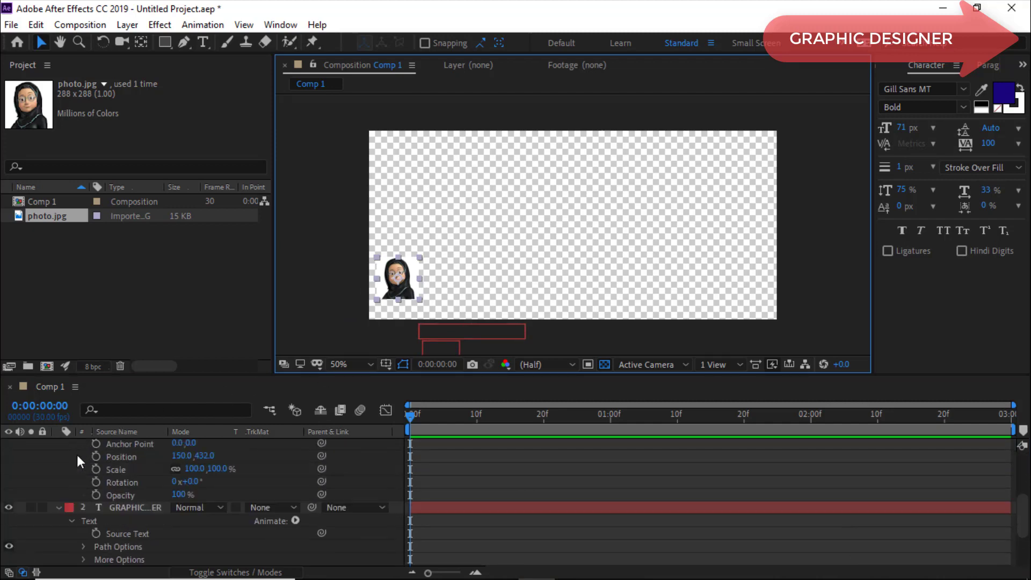
left_click(57, 507)
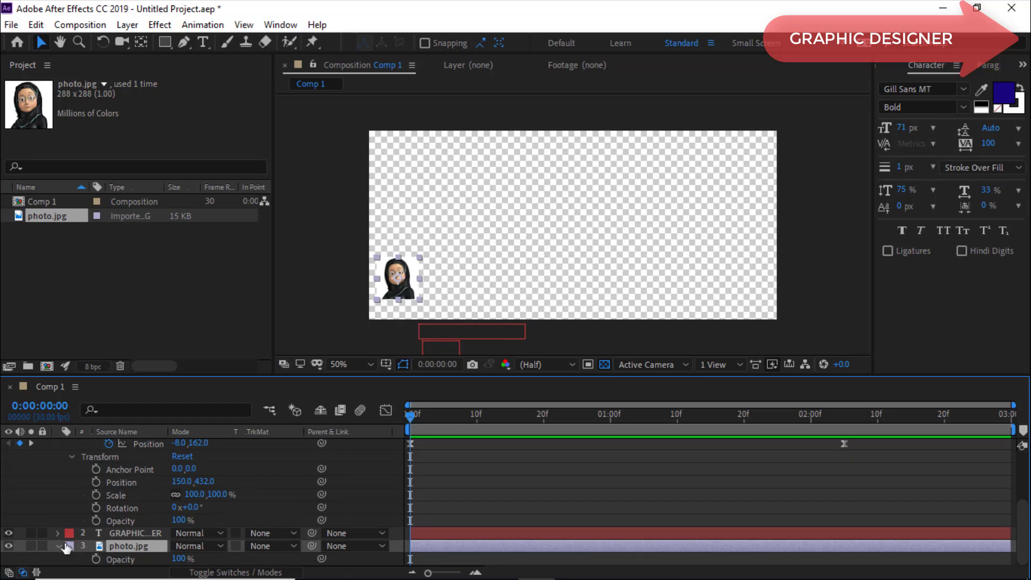
key("End")
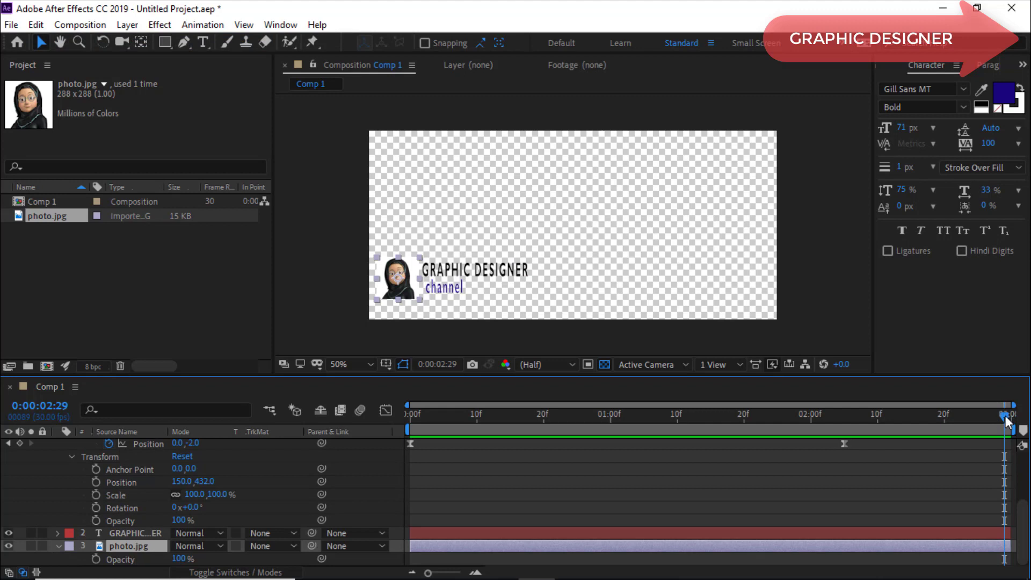
left_click_drag(1005, 422, 405, 472)
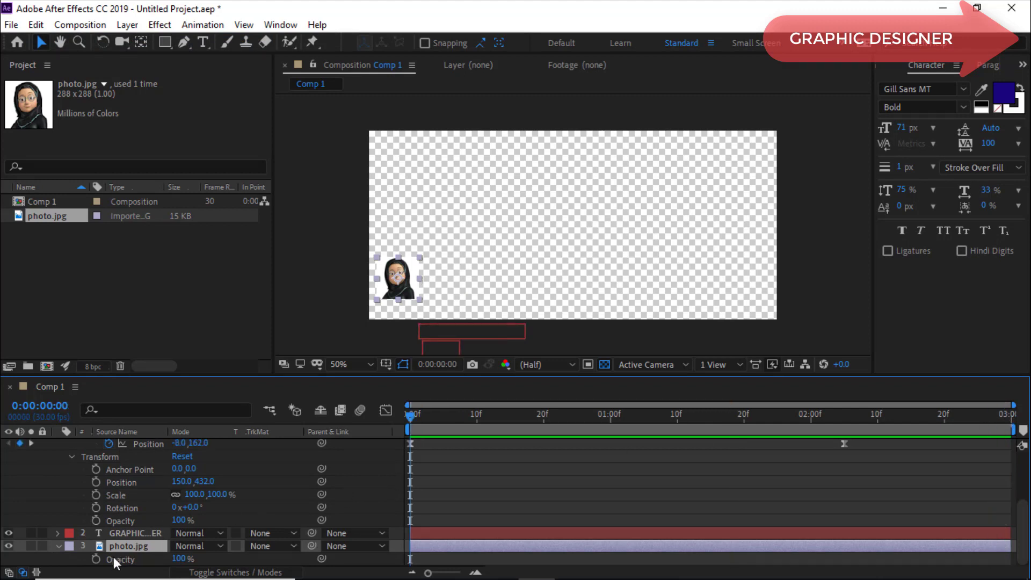
left_click(96, 559)
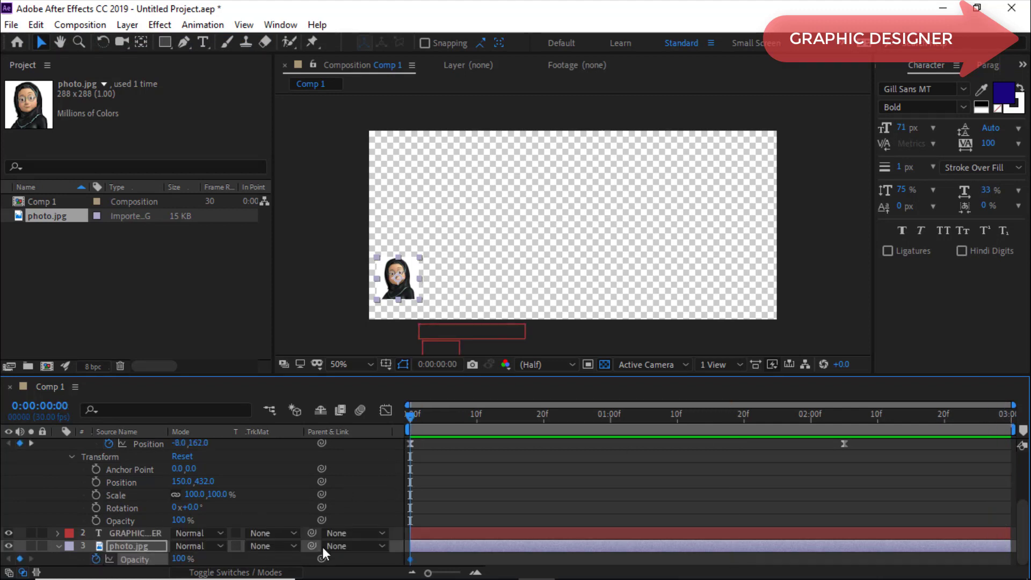
left_click(179, 558)
type("0")
key("Return")
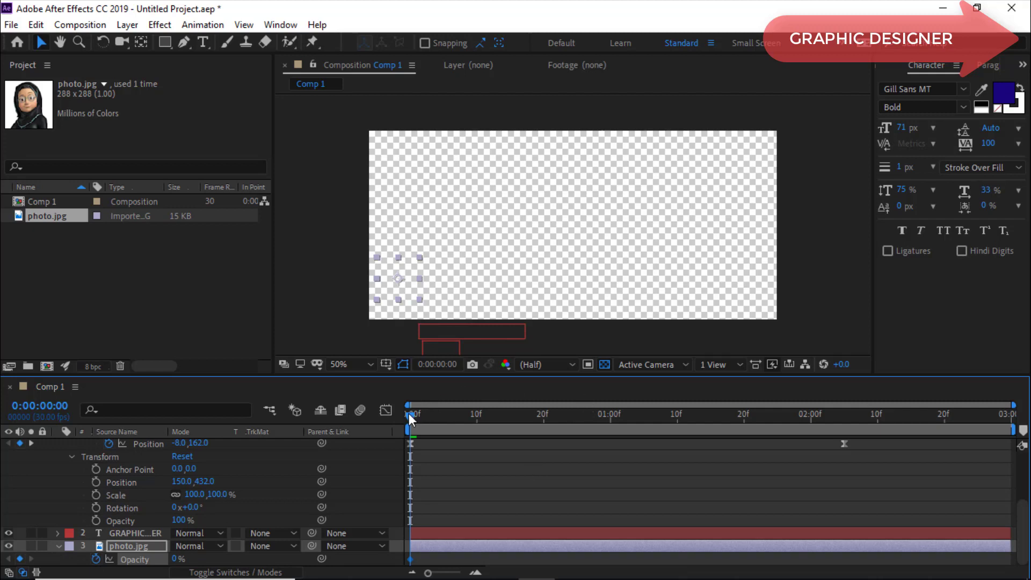
Raise photo.jpg's Opacity to 100% at 2:05 and preview the fade-in.
left_click_drag(410, 413, 844, 422)
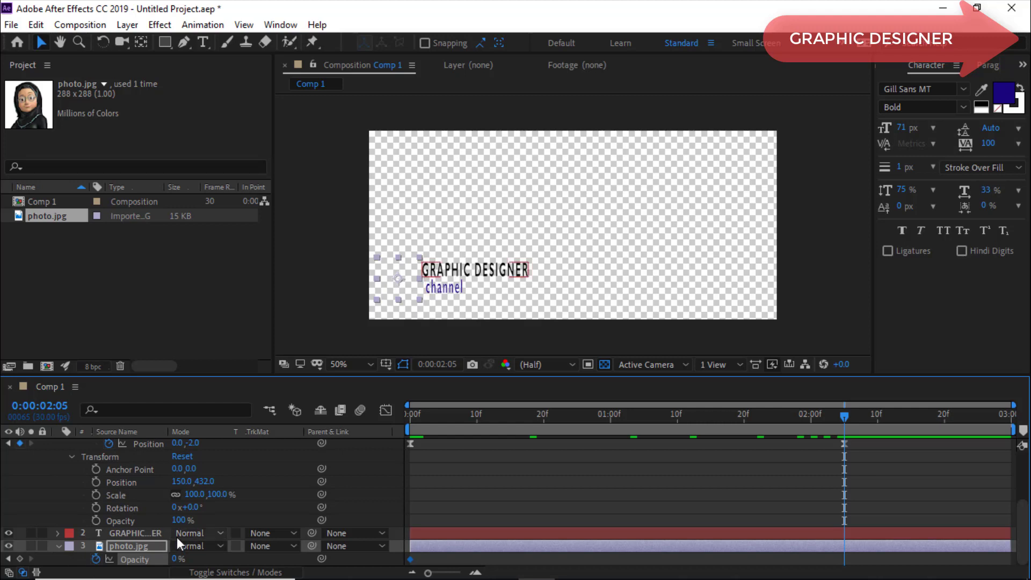
left_click_drag(177, 558, 365, 556)
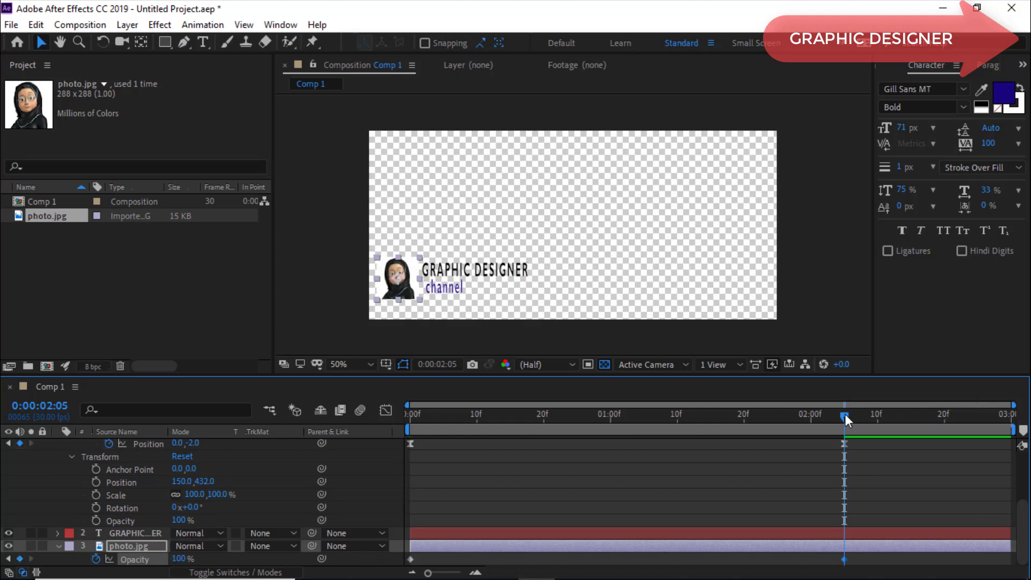
left_click_drag(845, 414, 312, 459)
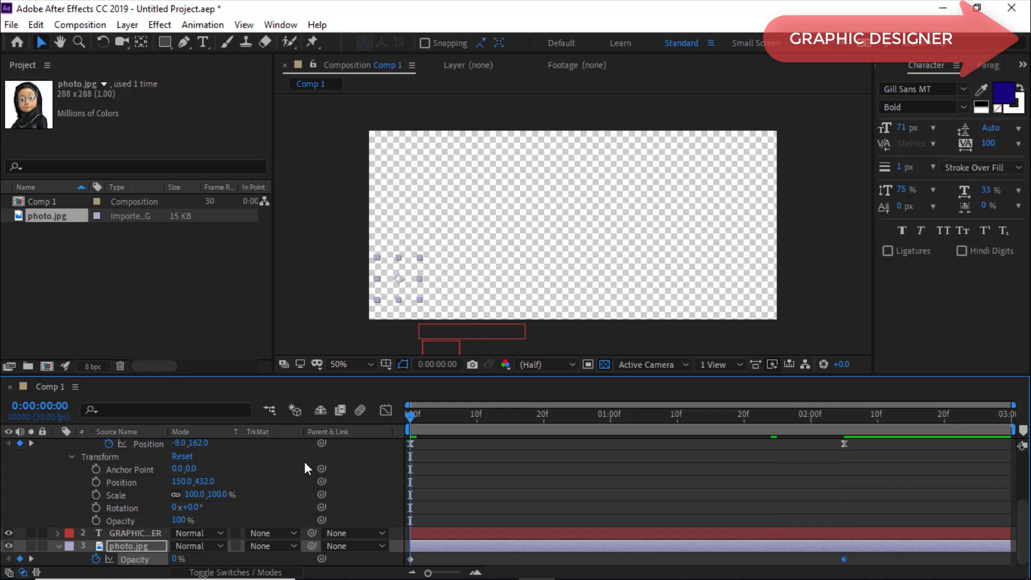
key("space")
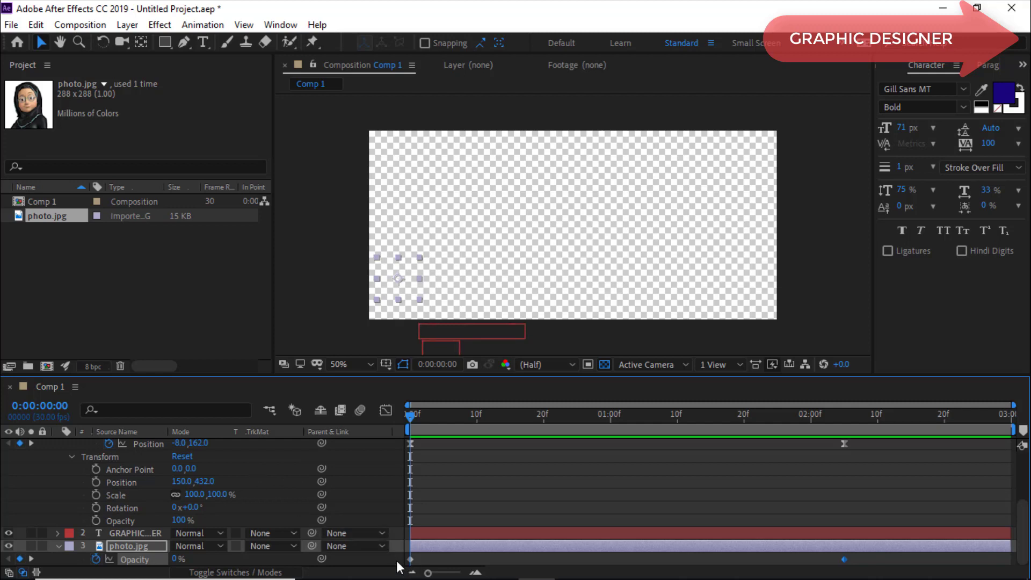
Apply Easy Ease to photo.jpg's two Opacity keyframes, turning them into hourglass icons.
left_click_drag(398, 562, 877, 533)
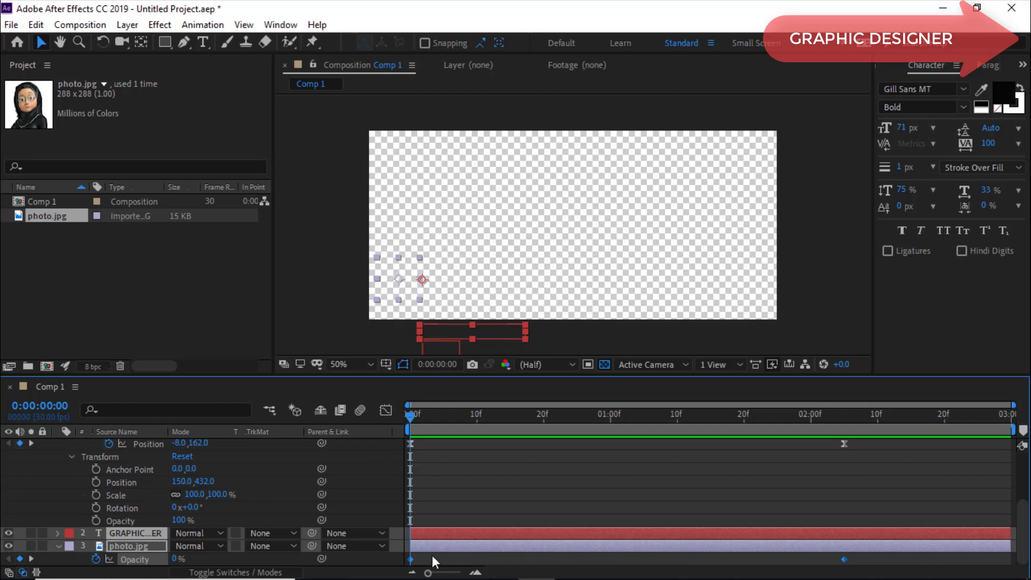
right_click(412, 561)
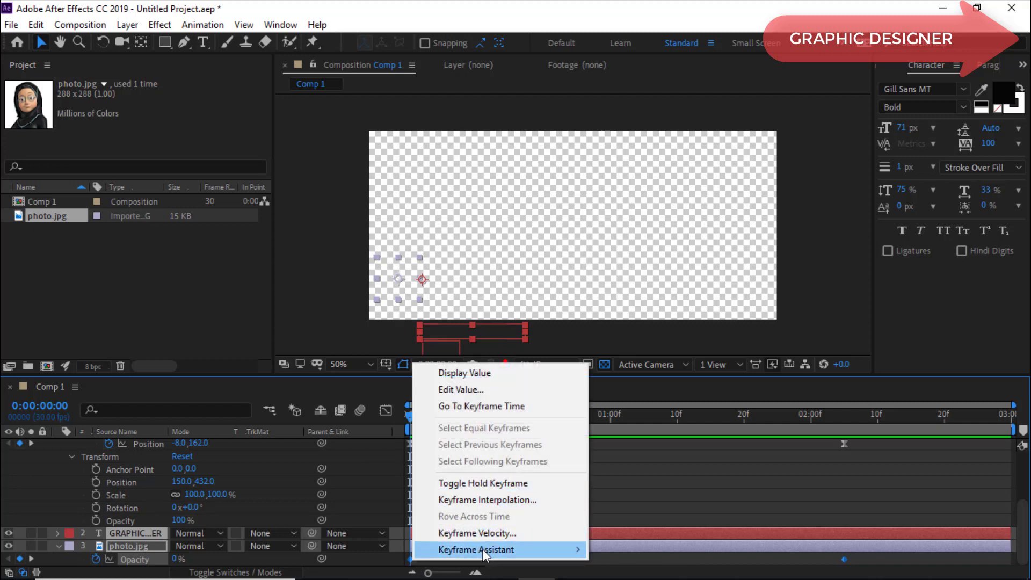
mouse_move(558, 549)
left_click(672, 451)
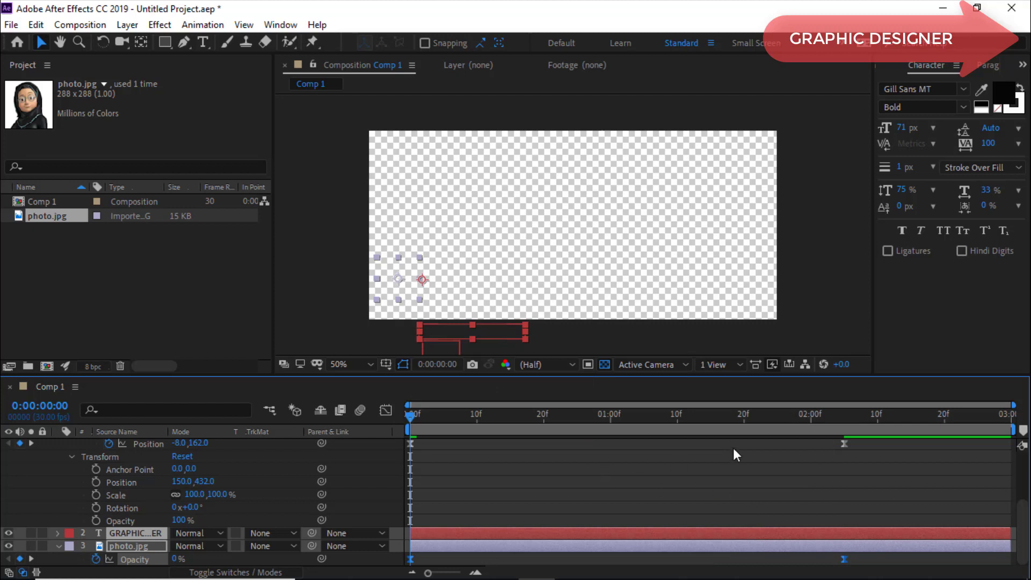
left_click(71, 457)
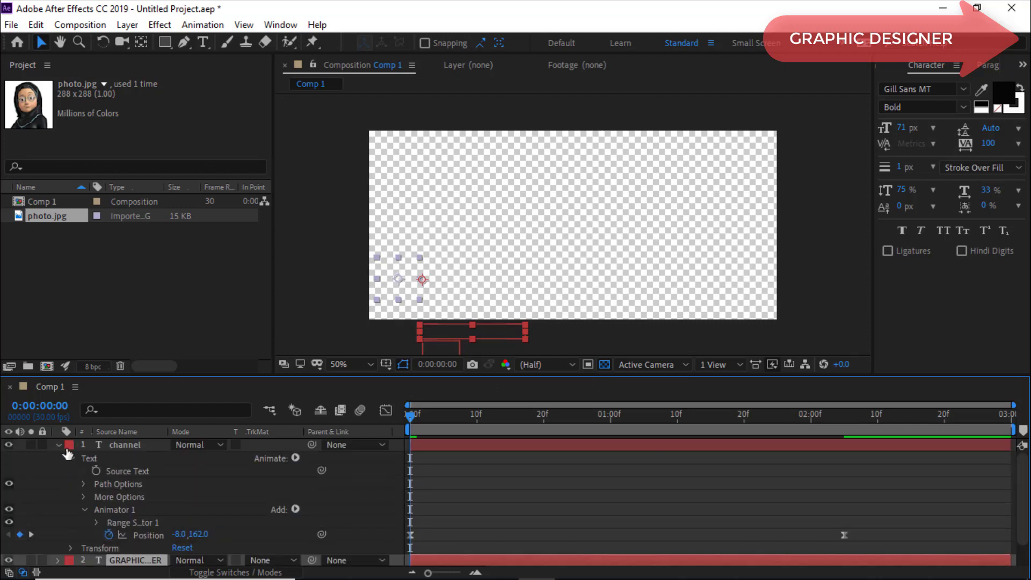
Fold away the layer properties, then play and stop a preview of the lower-third animation.
key("t")
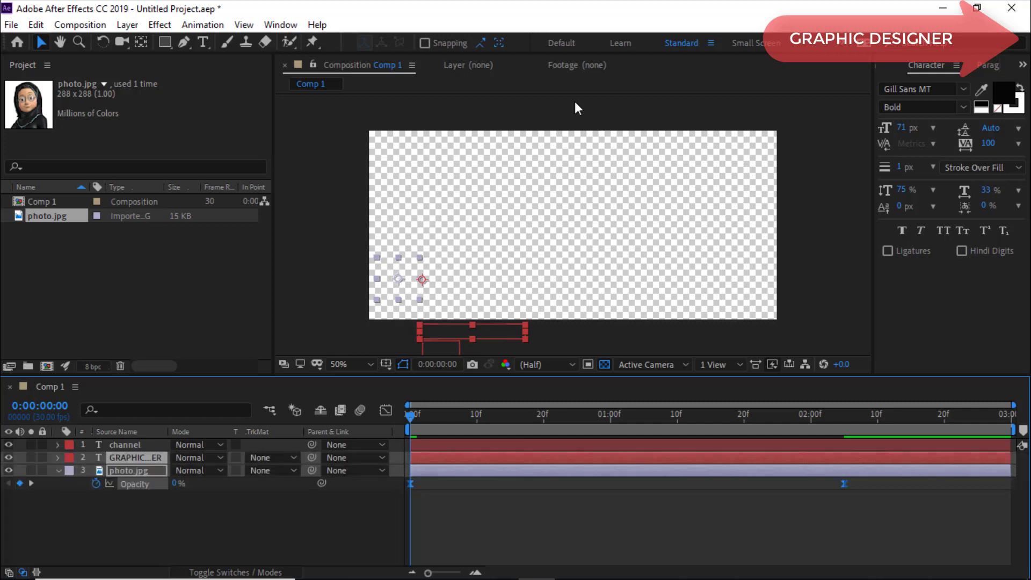
key("space")
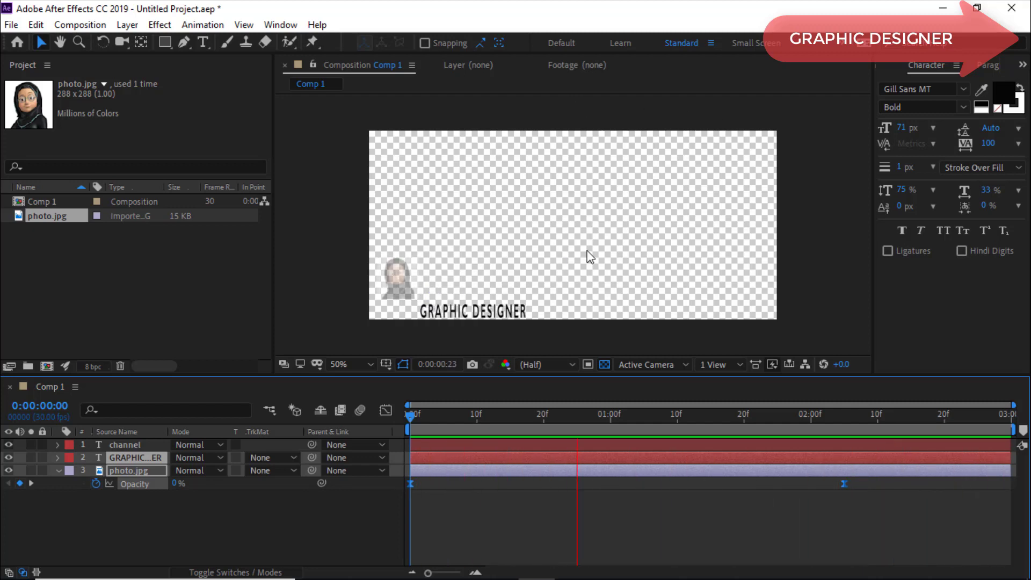
key("space")
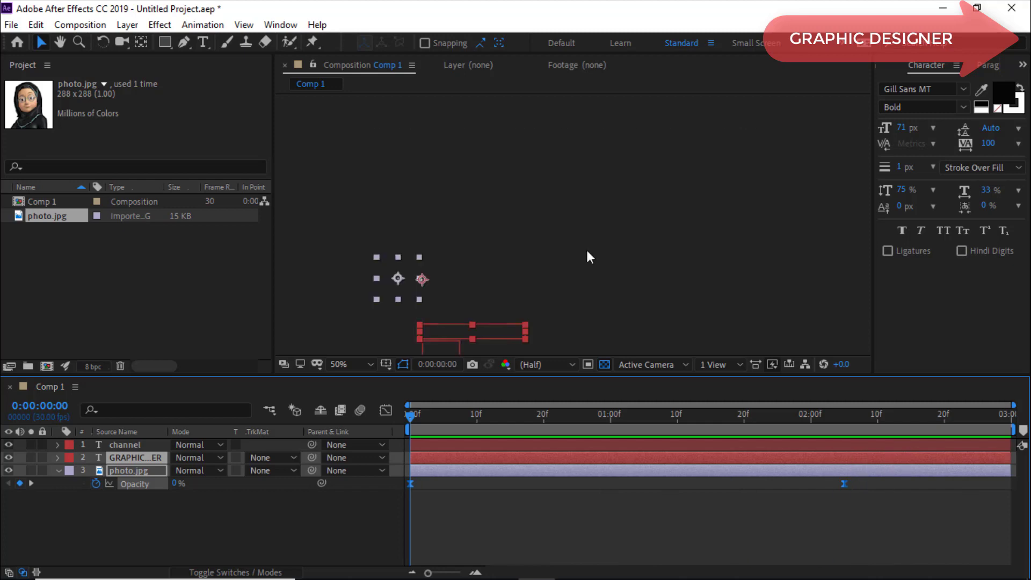
Add Comp 1 to the Render Queue with its output module set to RGB + Alpha channels.
left_click(10, 24)
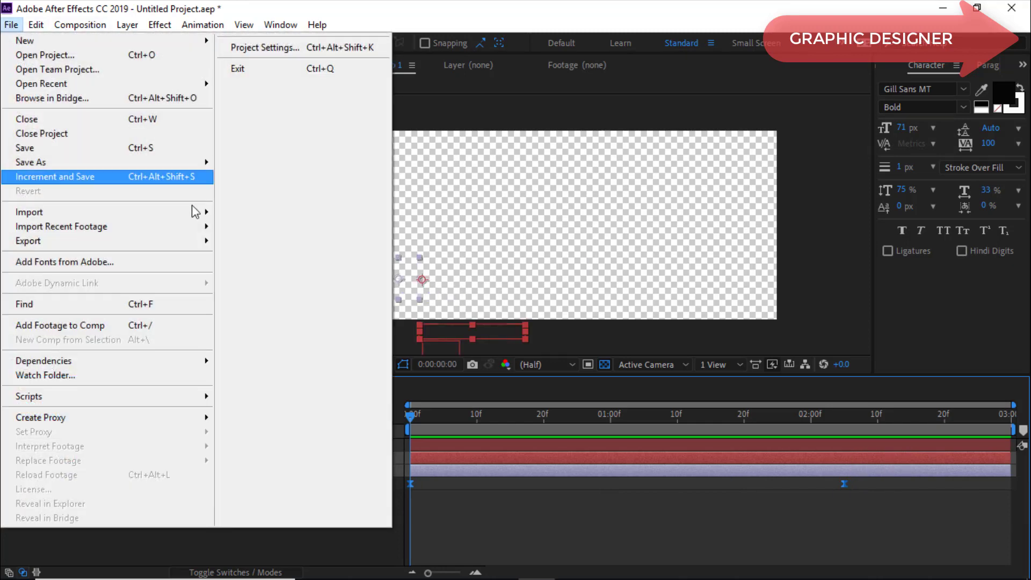
mouse_move(97, 241)
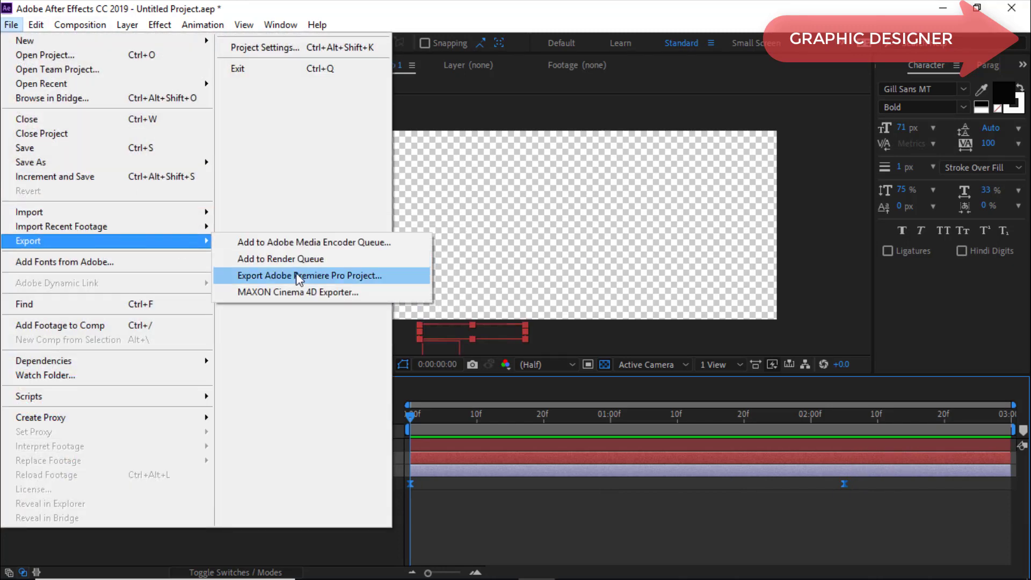
left_click(296, 259)
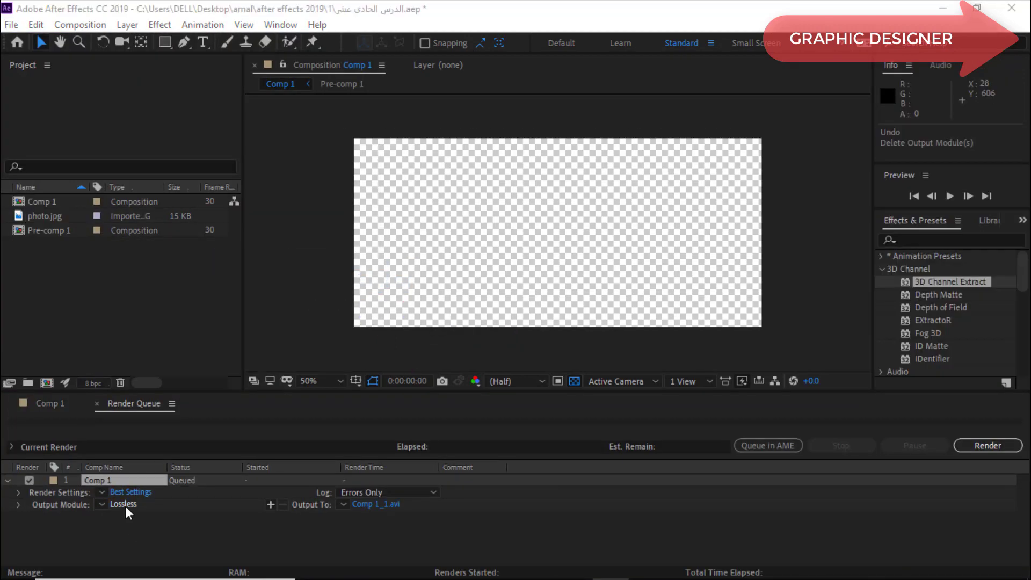
left_click(120, 506)
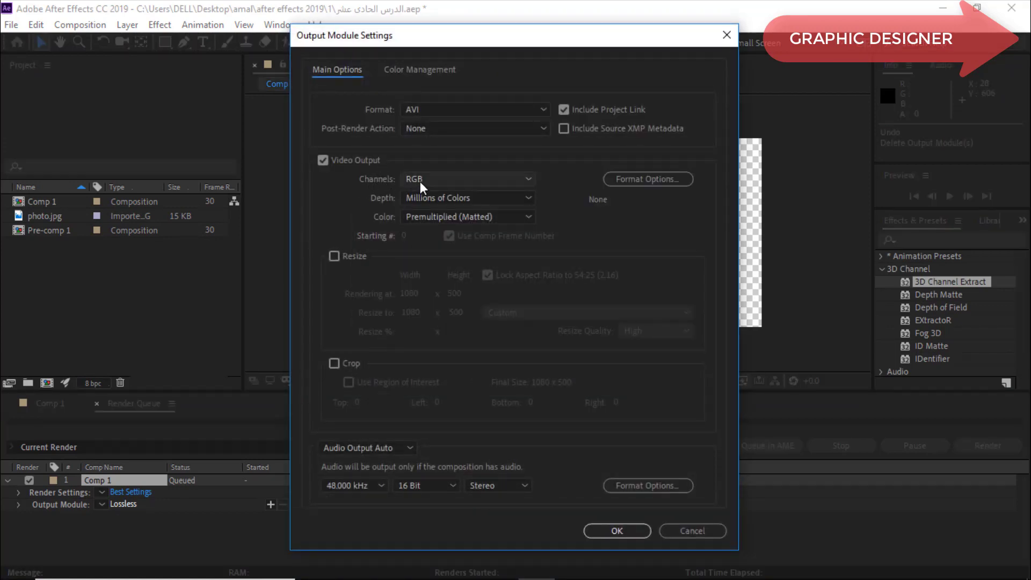
left_click(524, 178)
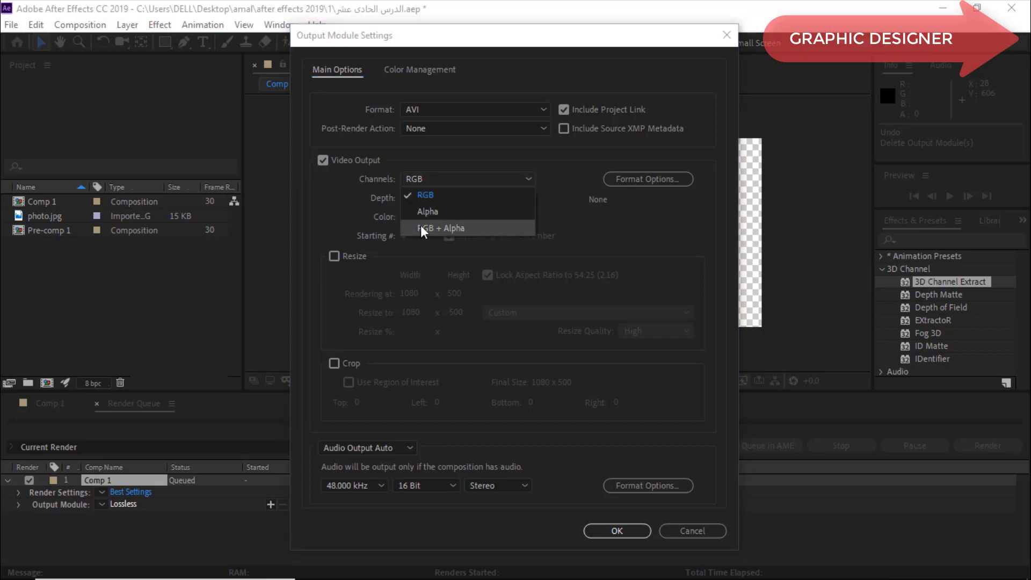
left_click(460, 230)
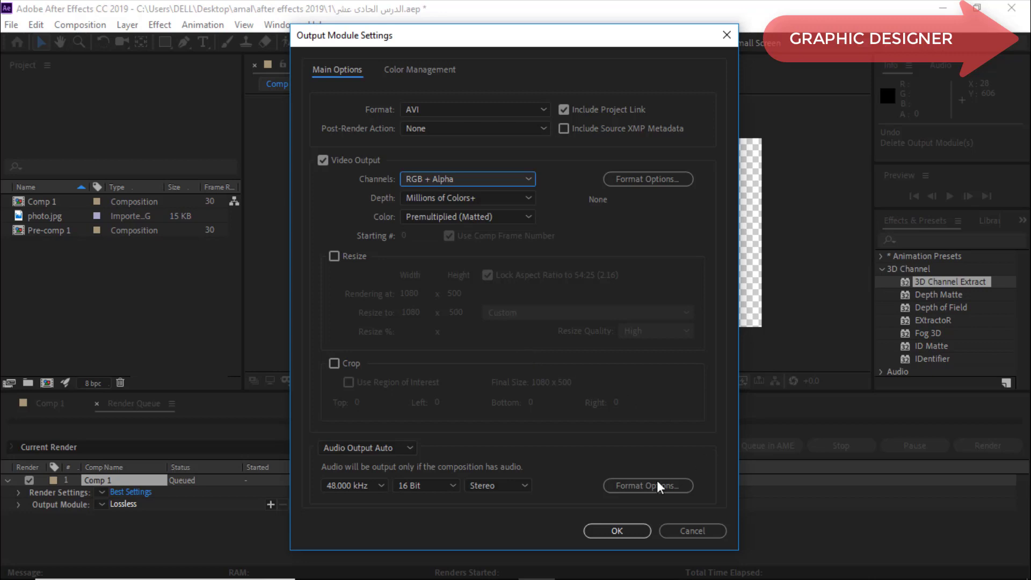
left_click(621, 531)
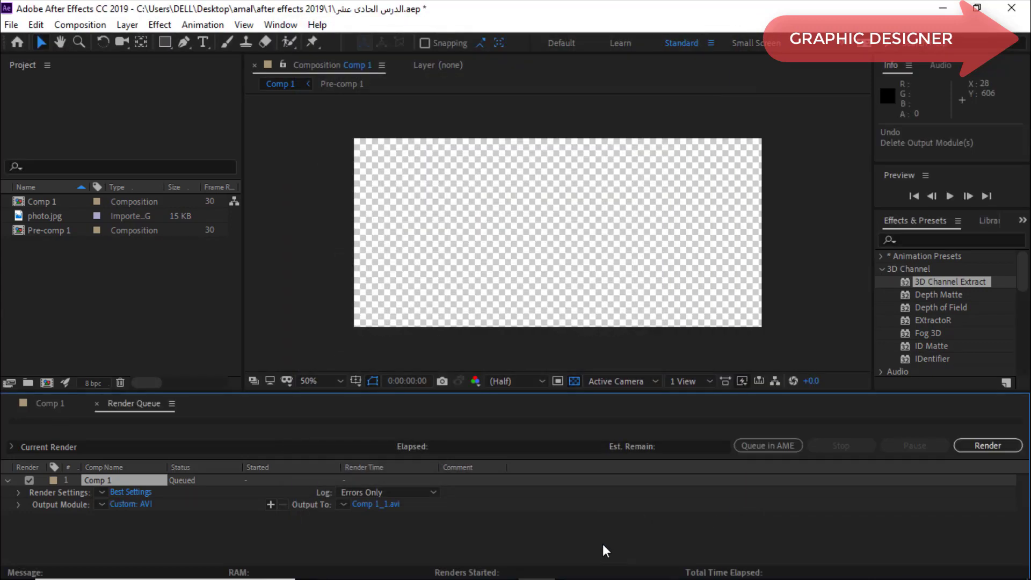
Name the render output logo.avi and render Comp 1.
left_click(372, 505)
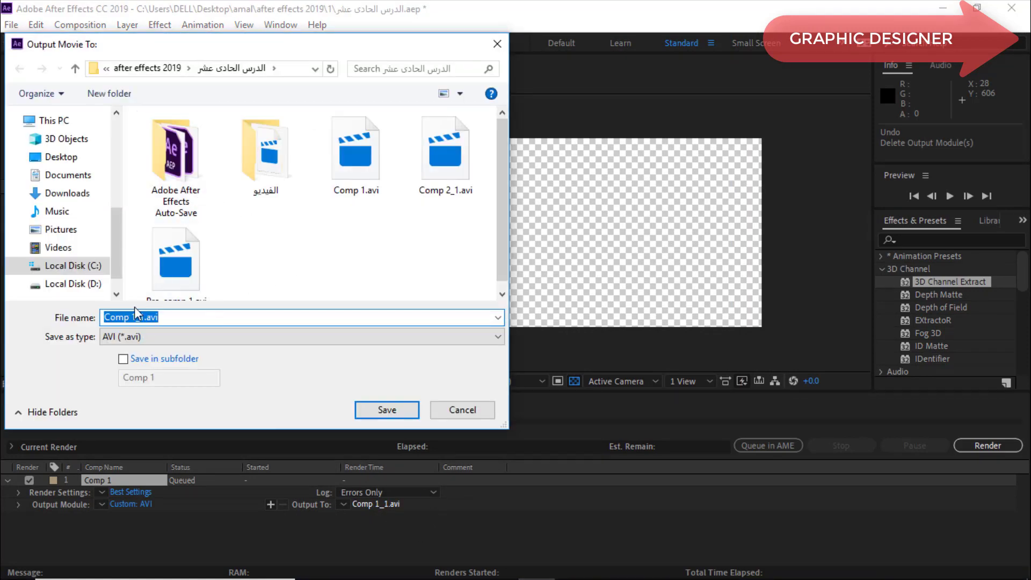
left_click(132, 317)
left_click_drag(132, 317, 161, 317)
type("logo")
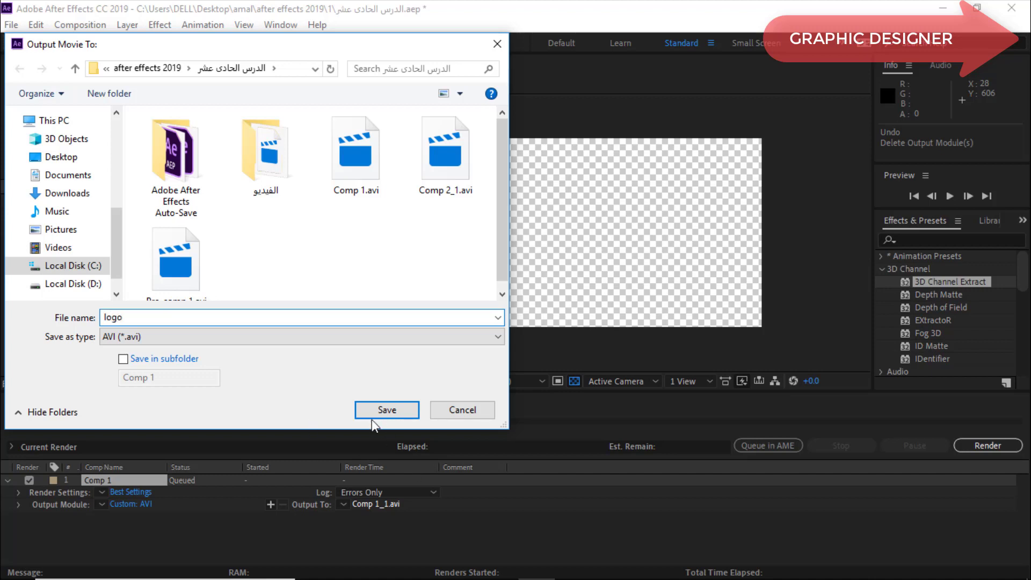
left_click(385, 411)
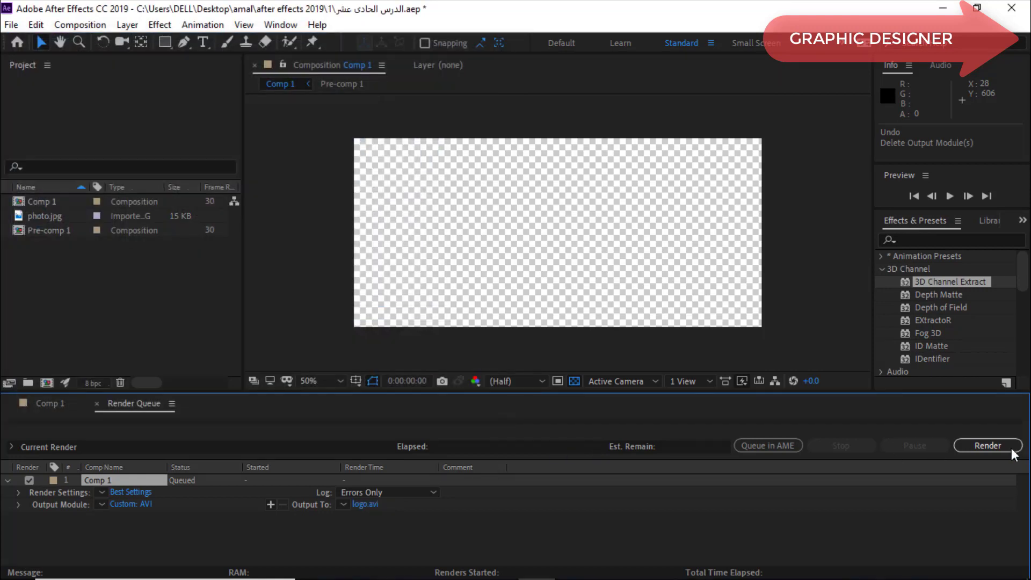
left_click(1010, 448)
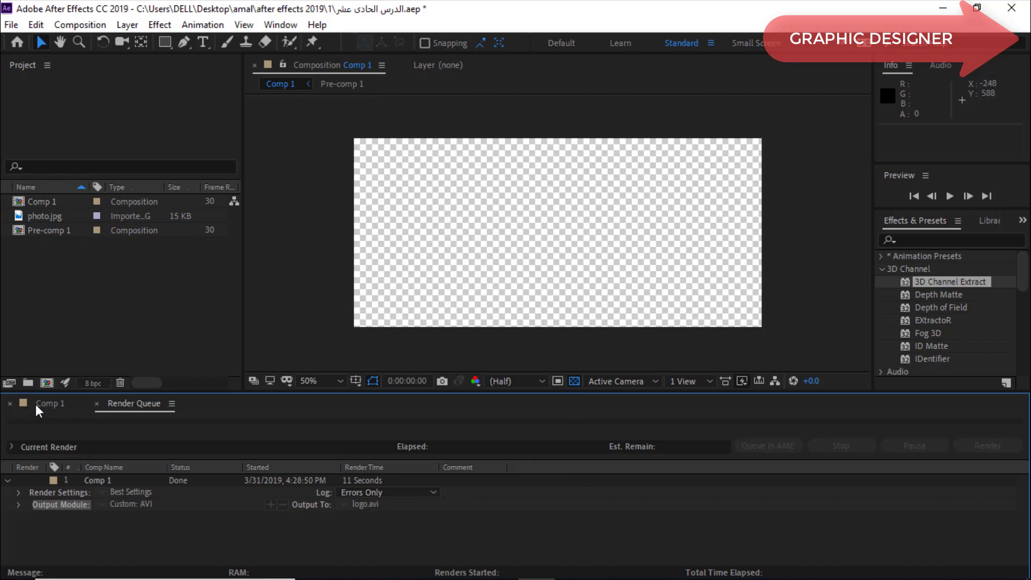
Close the Render Queue and start a new empty project, answering the save prompt.
left_click(97, 403)
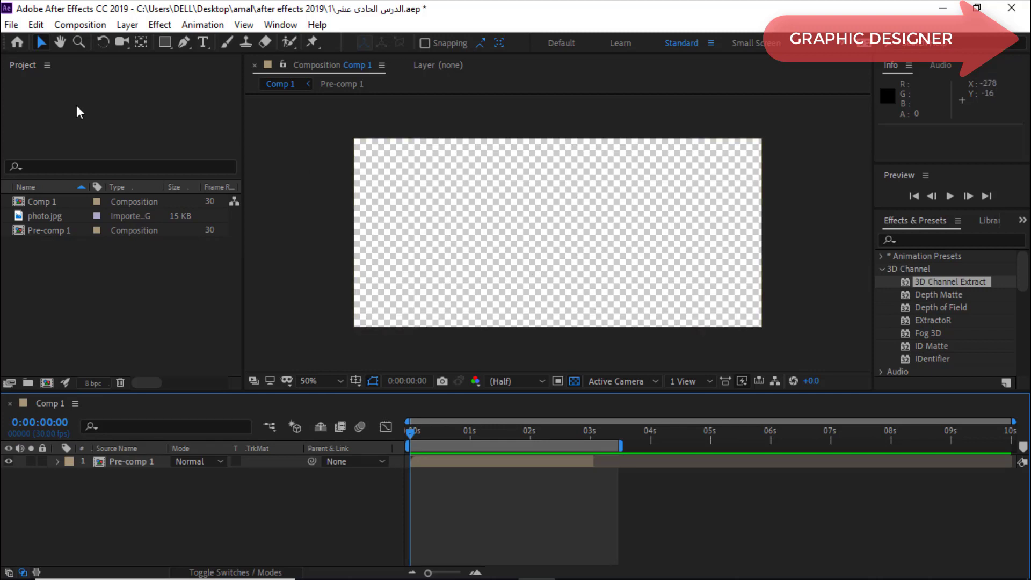
left_click(13, 27)
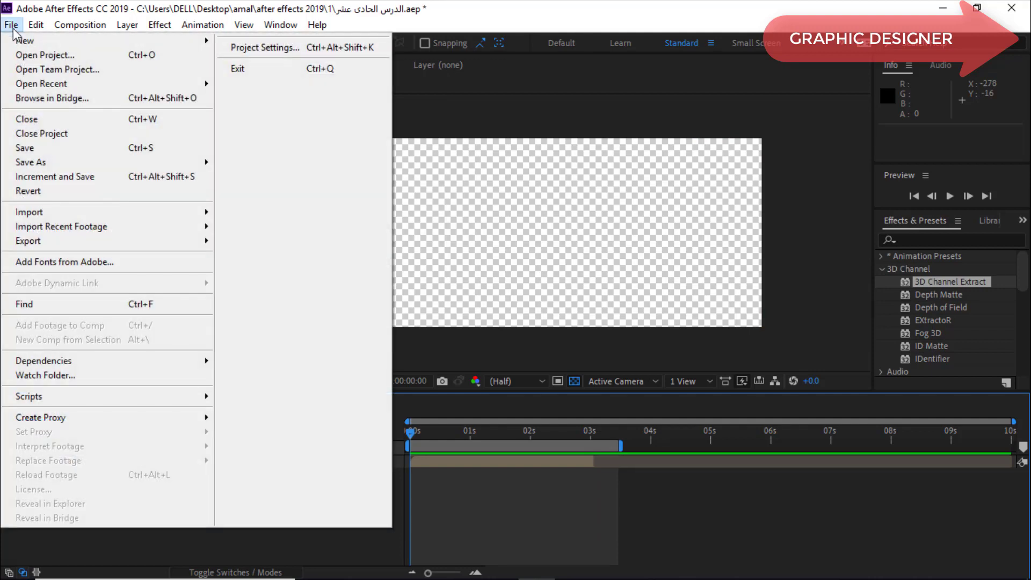
mouse_move(38, 47)
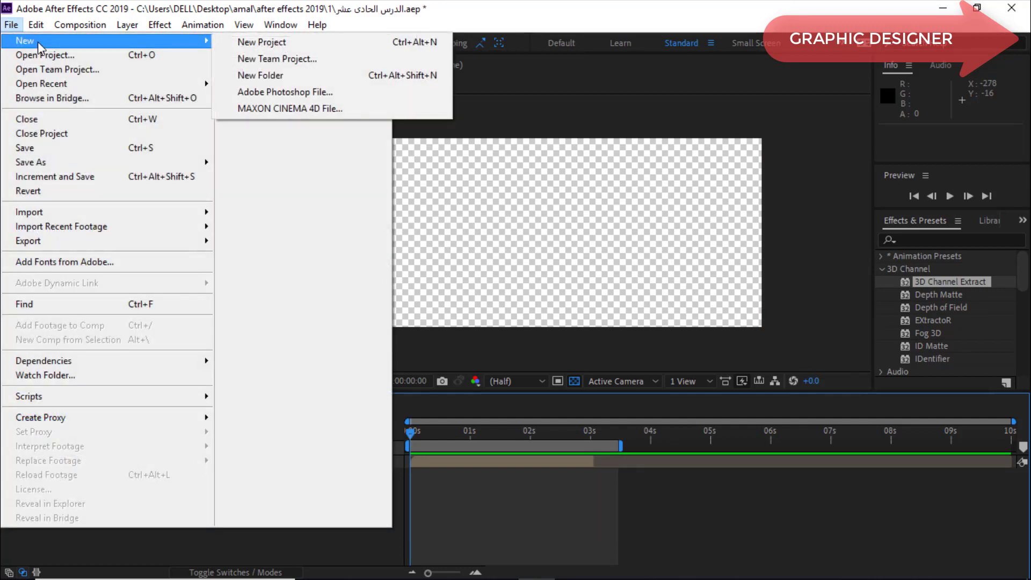
left_click(262, 43)
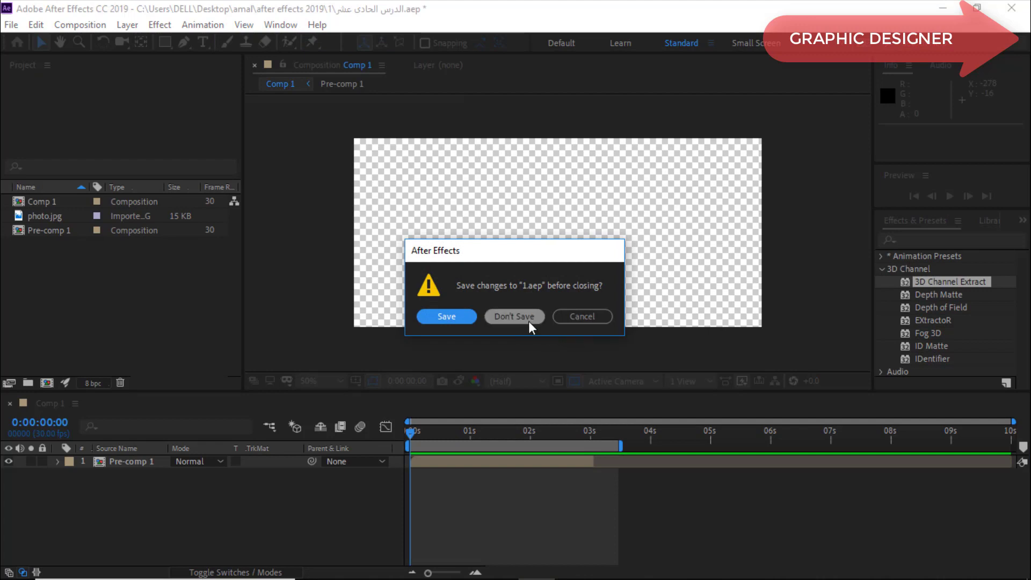
left_click(453, 317)
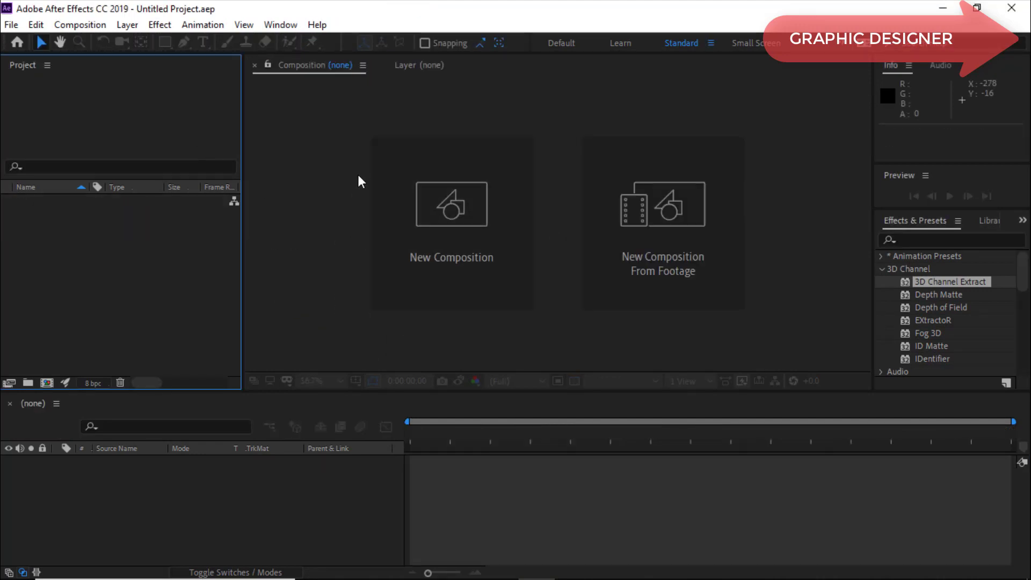
Import the underwater fish video الفيديو.mp4 into the project.
double_click(93, 250)
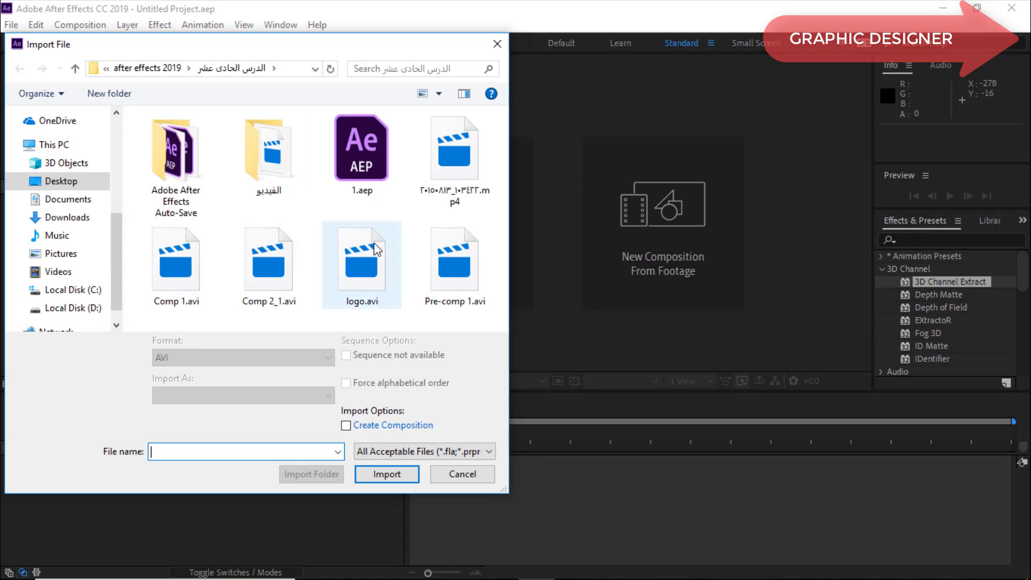
double_click(269, 180)
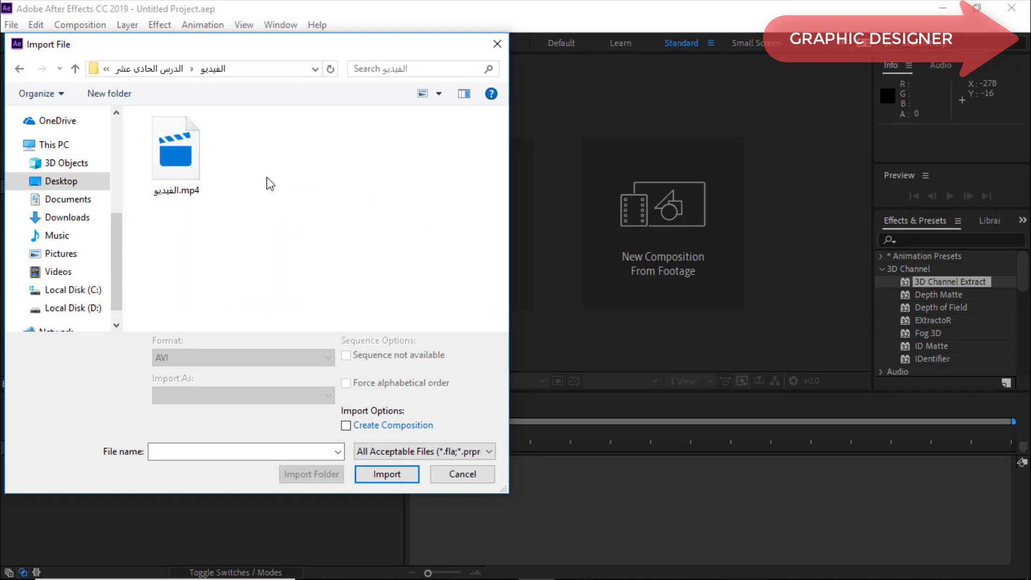
left_click(185, 177)
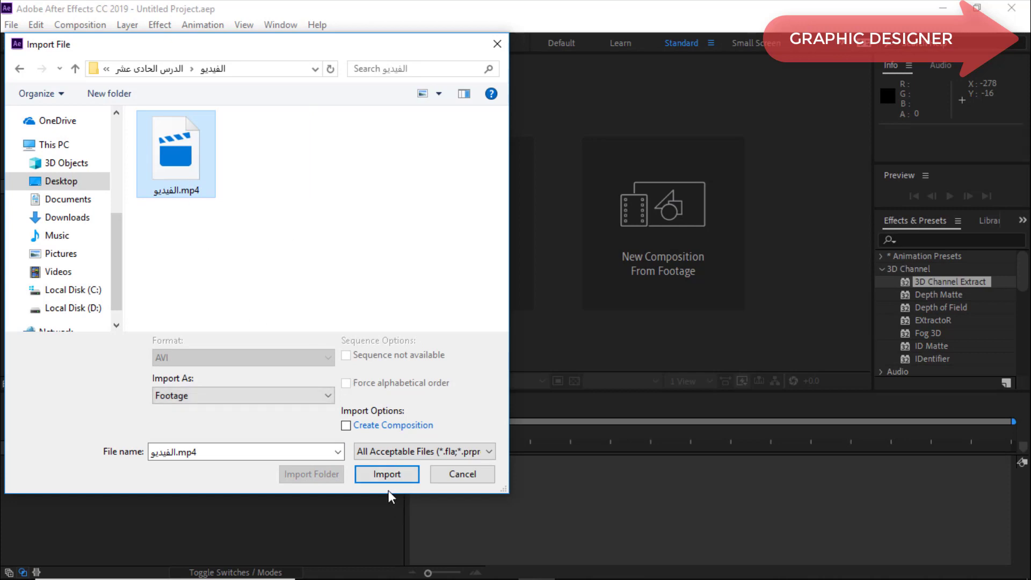
left_click(387, 477)
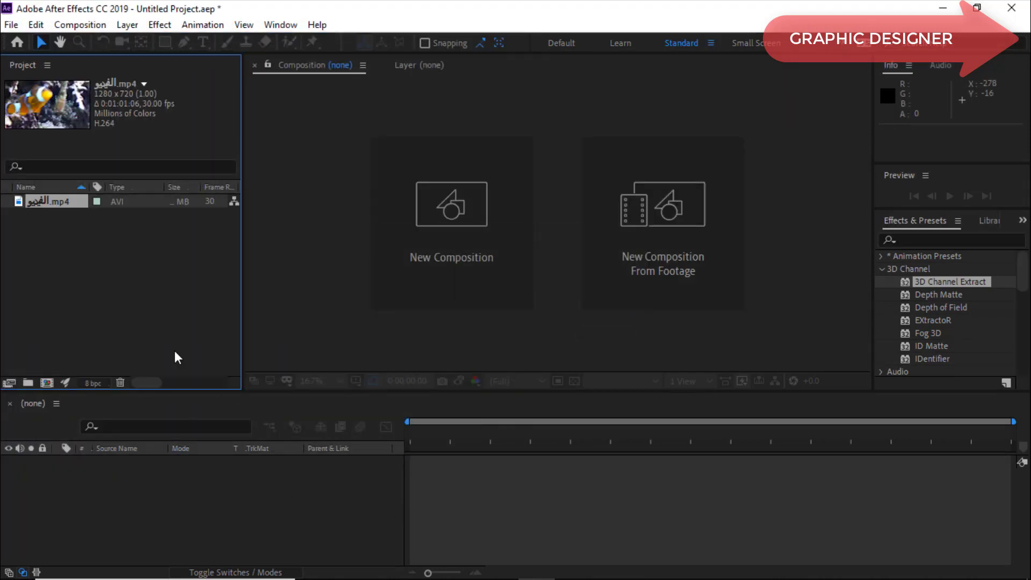
Import logo.avi from the lesson folder.
double_click(118, 282)
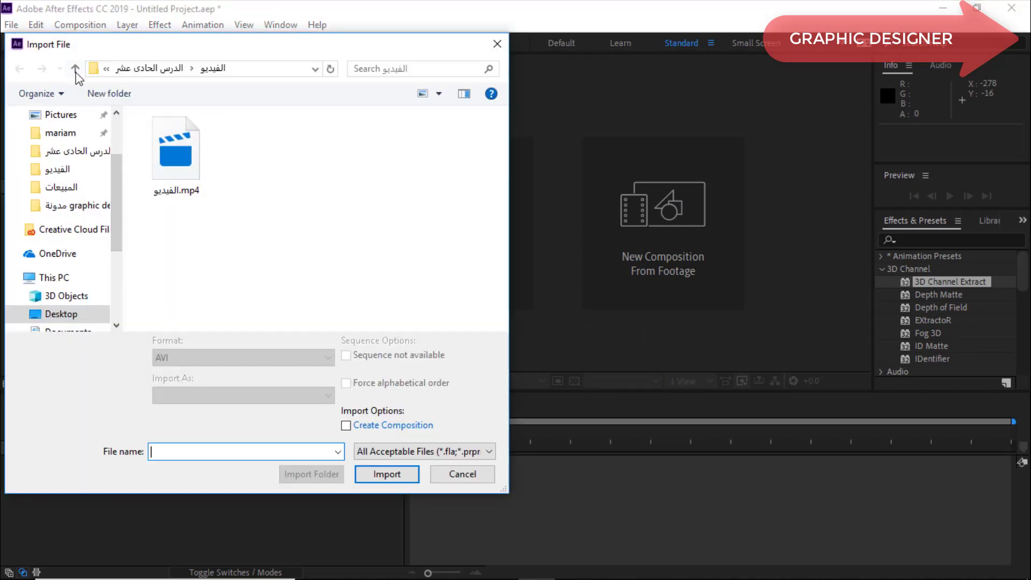
left_click(75, 68)
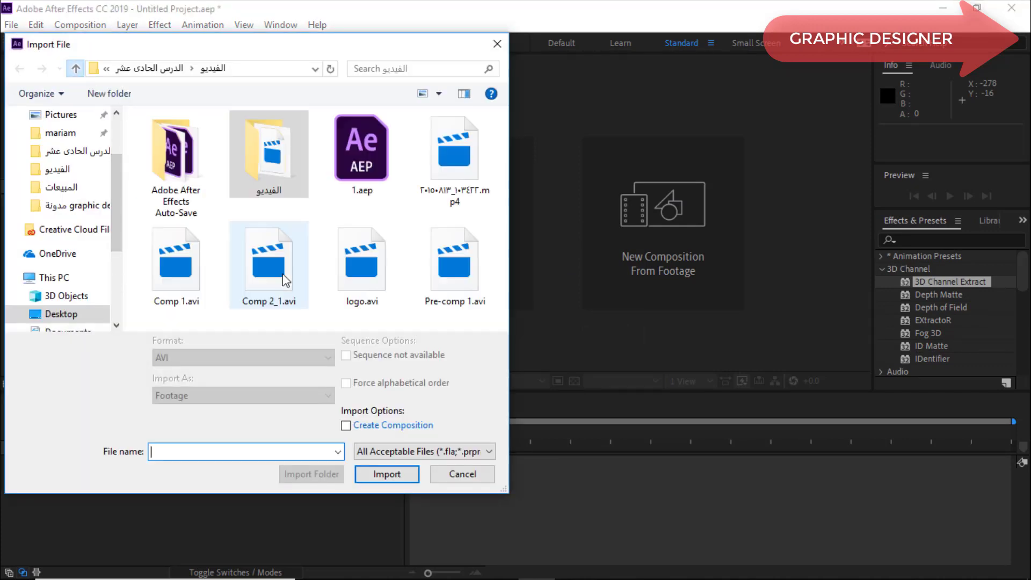
left_click(360, 276)
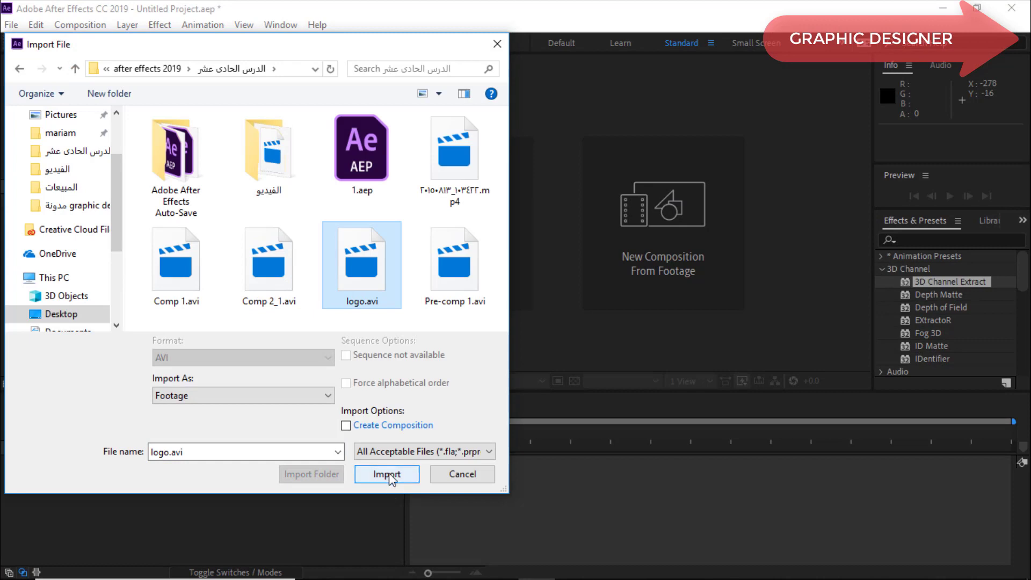
left_click(386, 475)
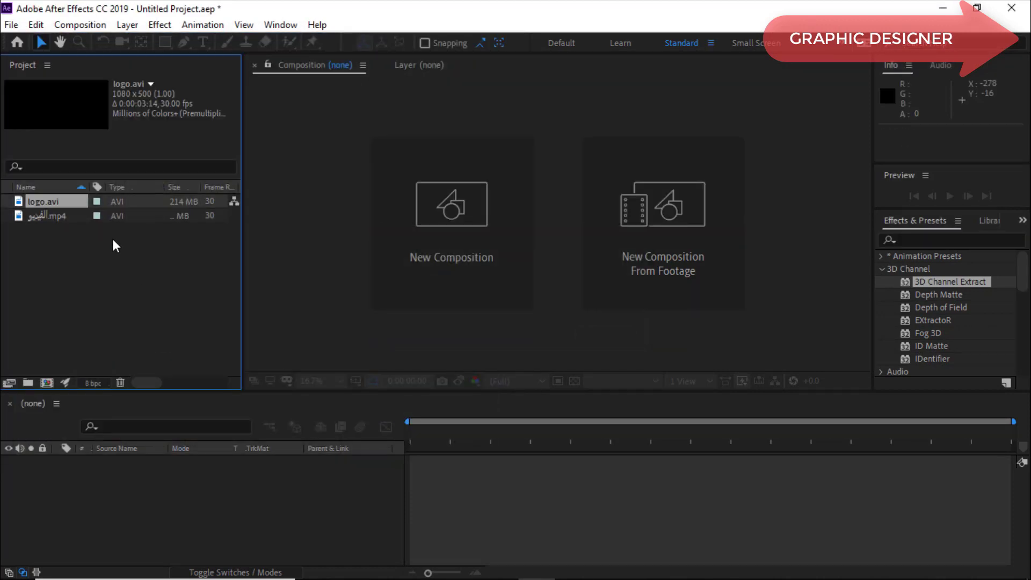
Build a 1080 × 500 'logo' composition from both clips and preview it.
mouse_move(113, 240)
left_mouse_down()
mouse_move(74, 203)
mouse_move(108, 463)
left_mouse_up()
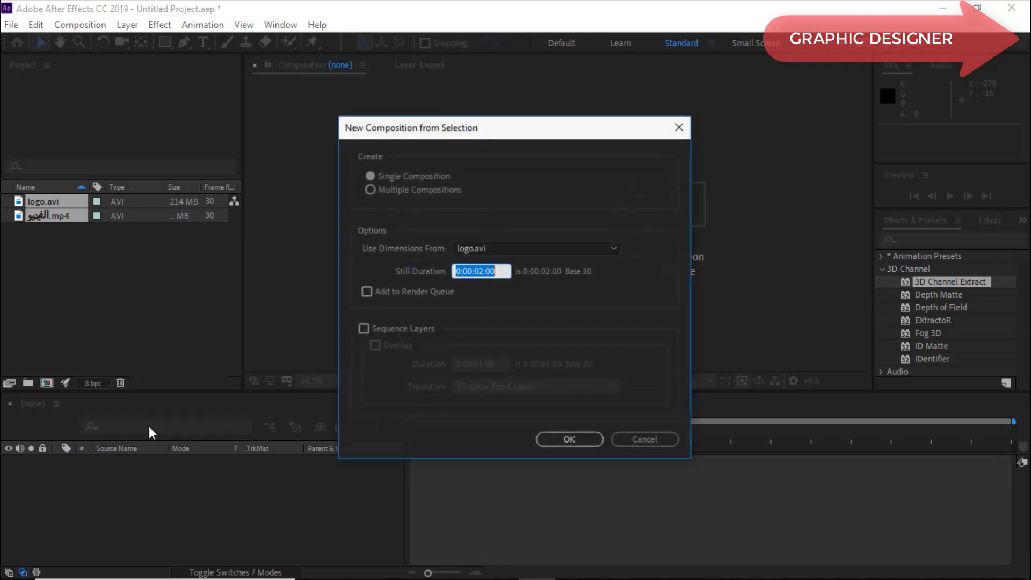
left_click(570, 439)
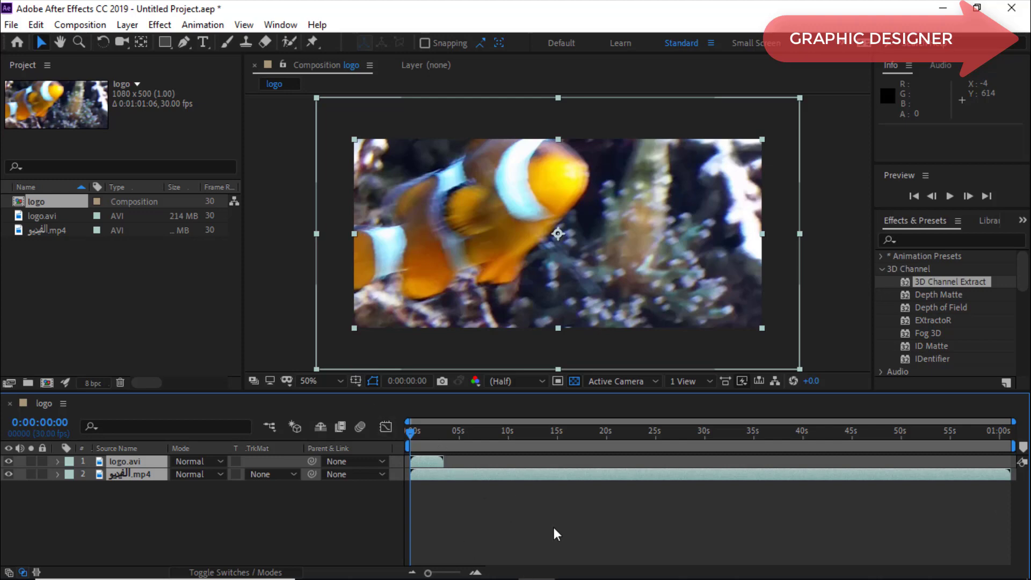
key("space")
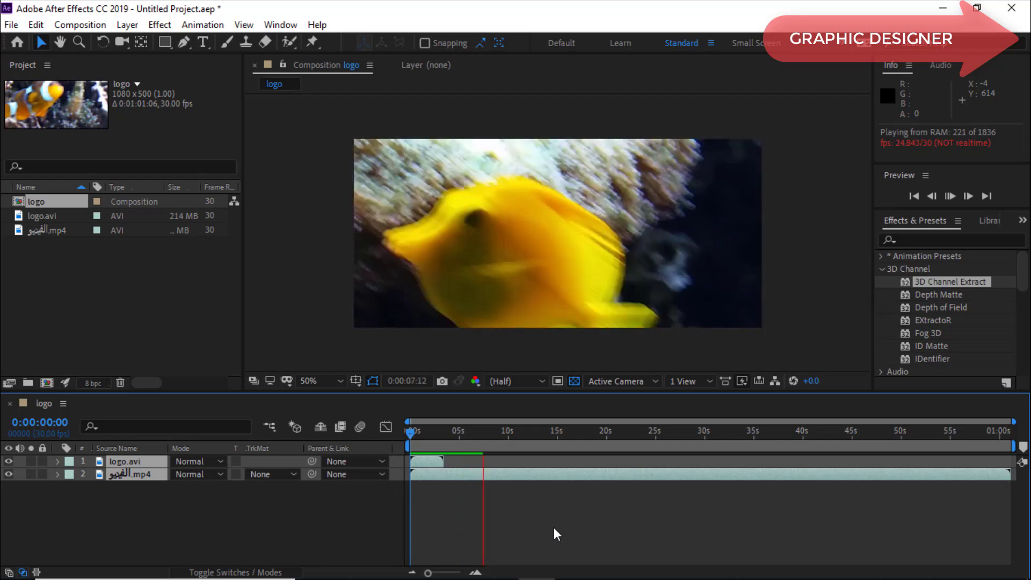
Copy the logo.avi layer, paste a duplicate and shift it to start after the first.
left_click(118, 460)
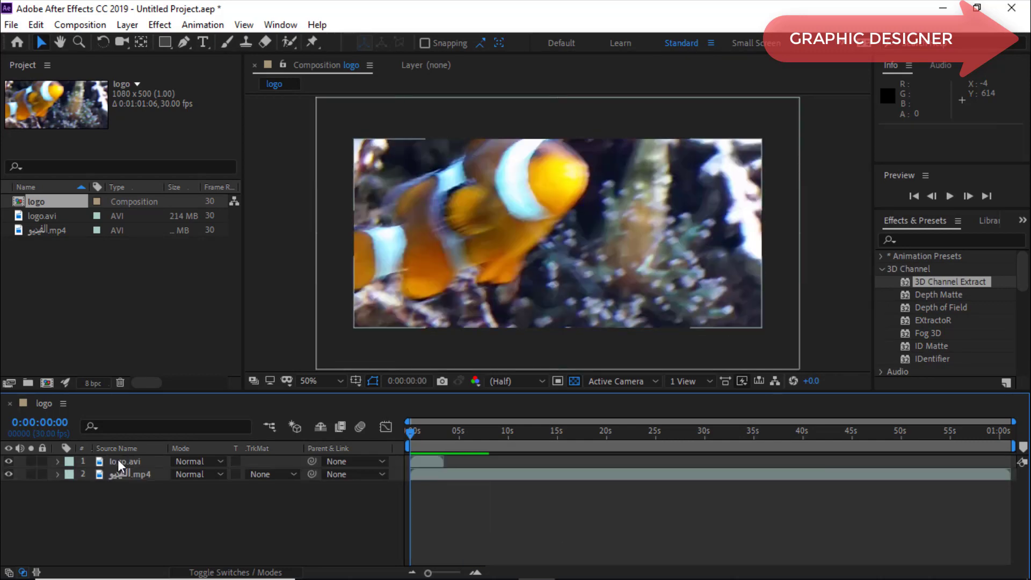
left_click(36, 25)
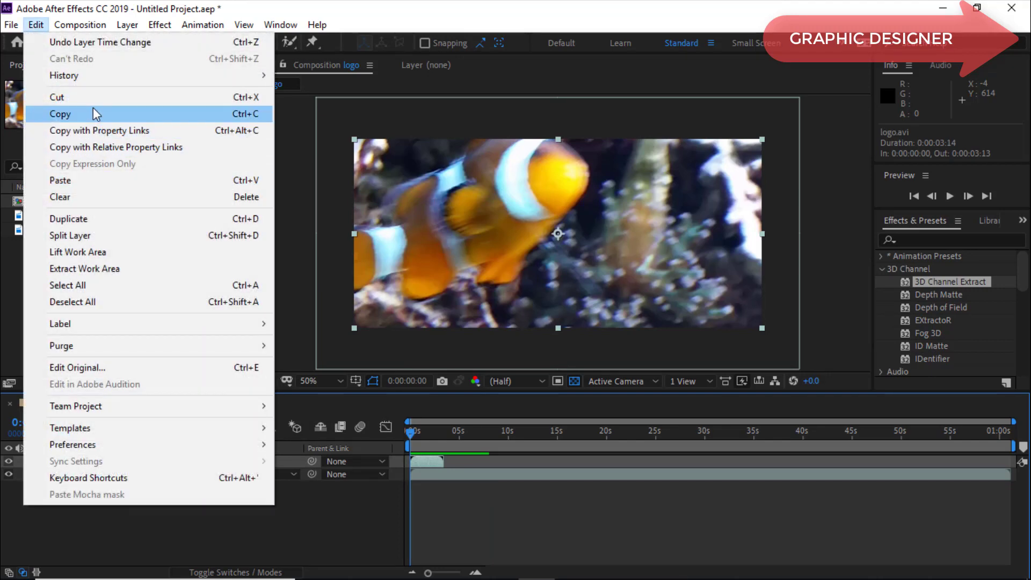
left_click(97, 115)
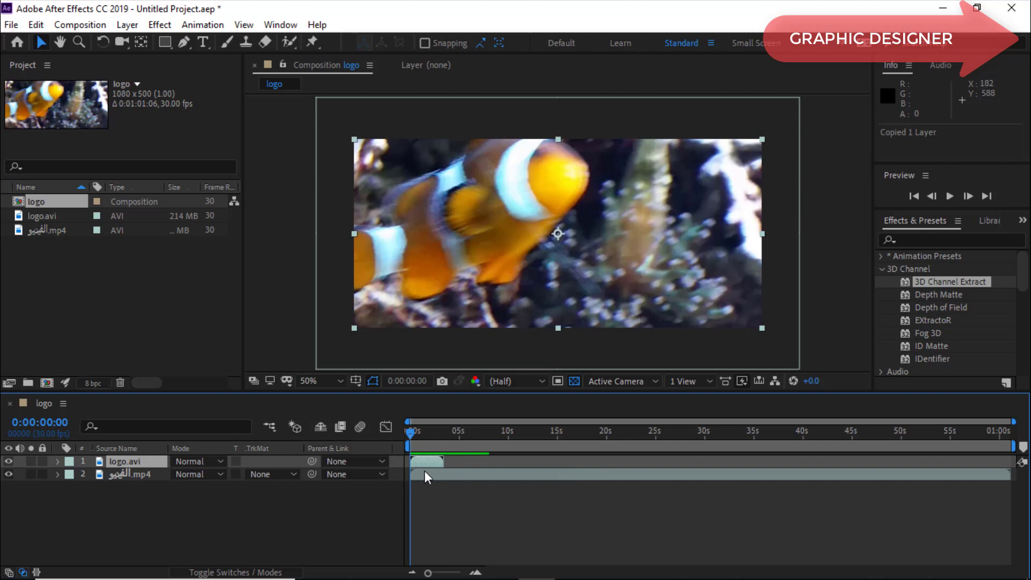
key("ctrl+v")
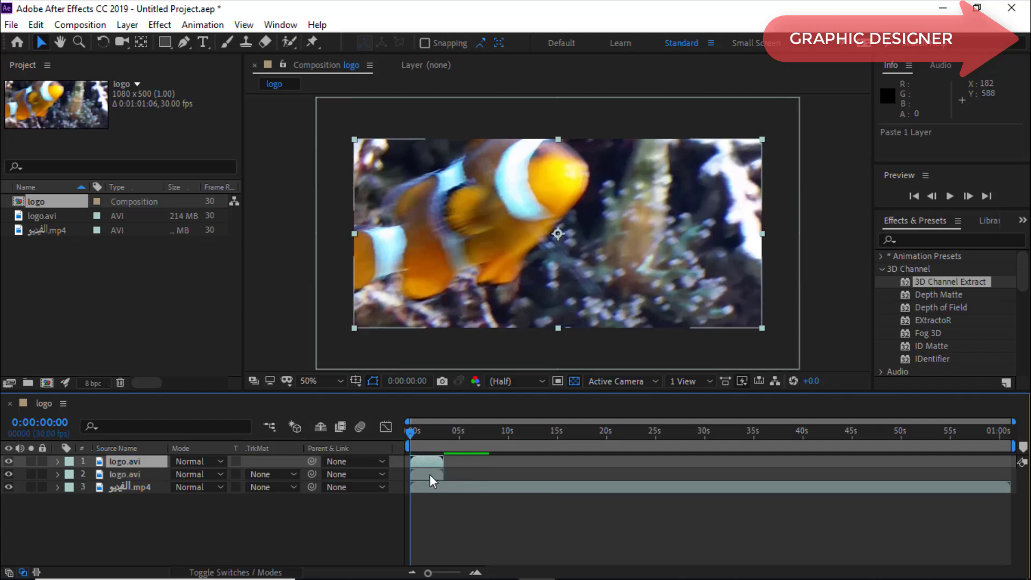
left_click_drag(430, 474, 464, 472)
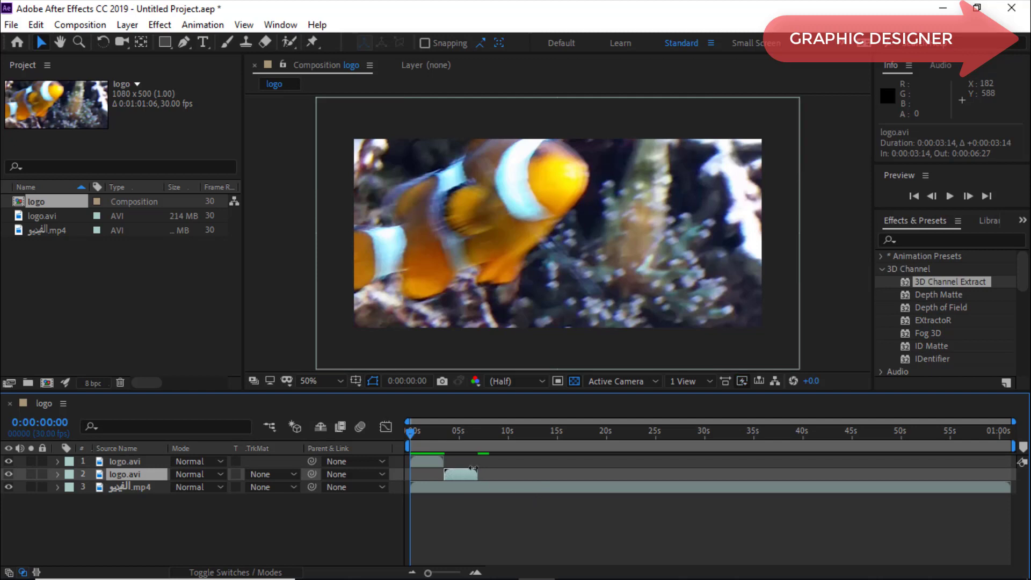
Paste two more copies of the logo.avi layer.
right_click(523, 478)
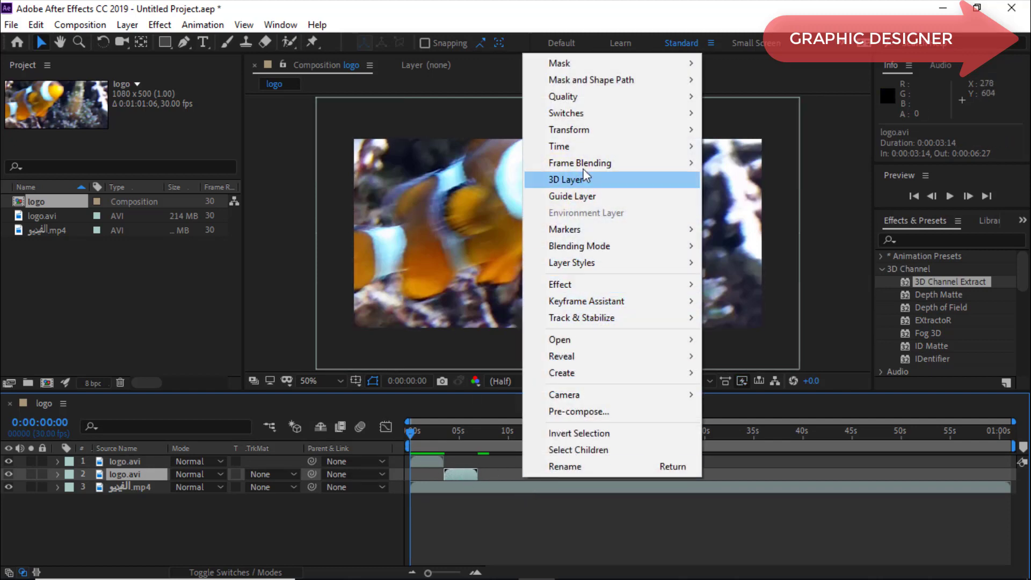
left_click(552, 526)
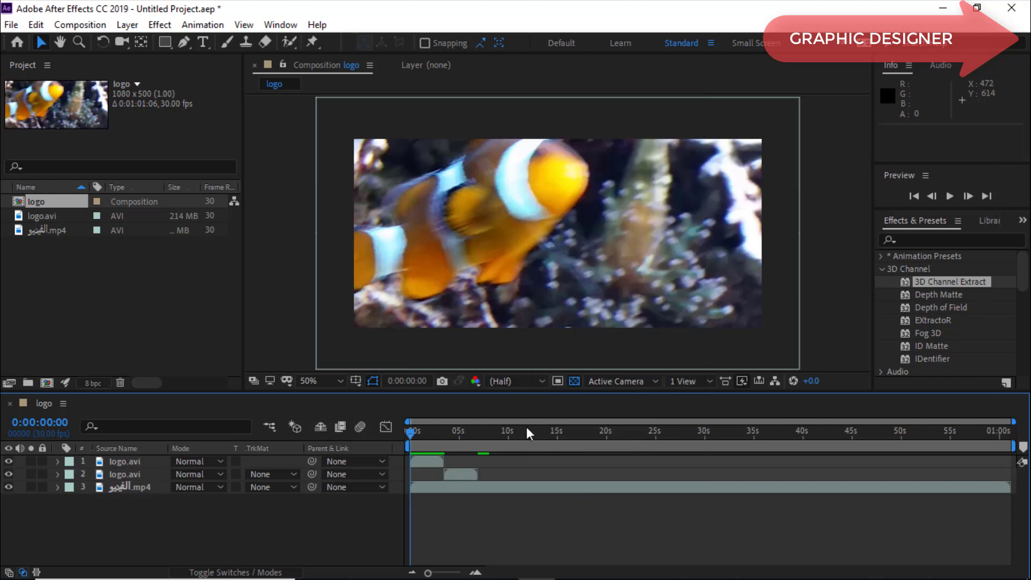
key("ctrl+v")
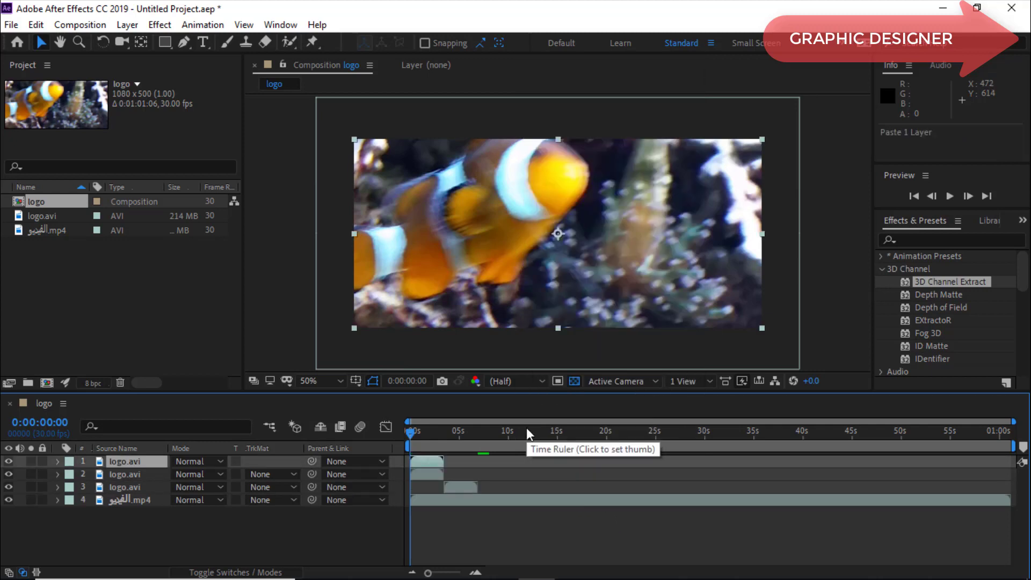
key("ctrl+v")
key("ctrl+v")
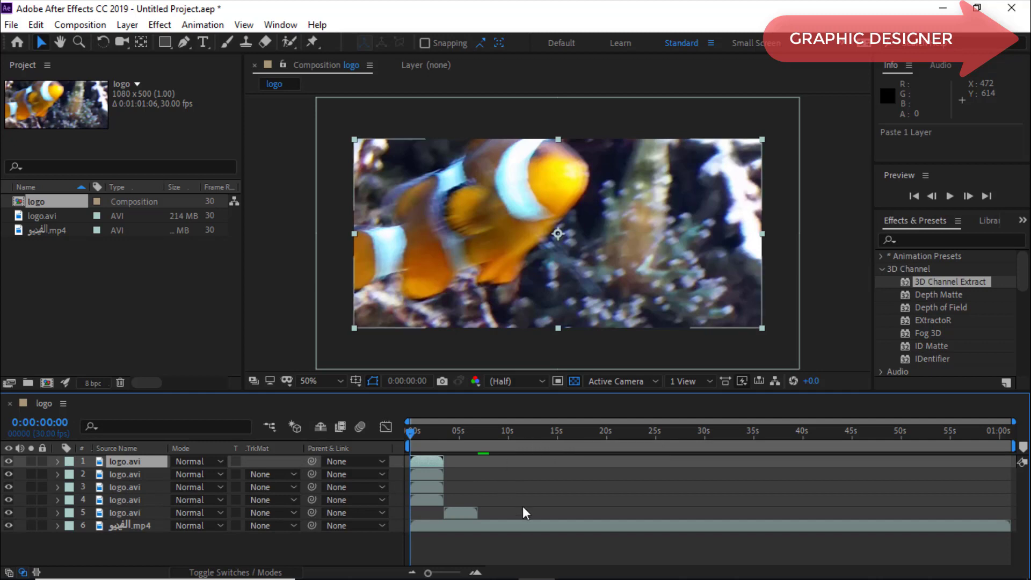
Move layer 4 to about 6 seconds, then shift layers 3–5 about 4 seconds later.
left_click(436, 514)
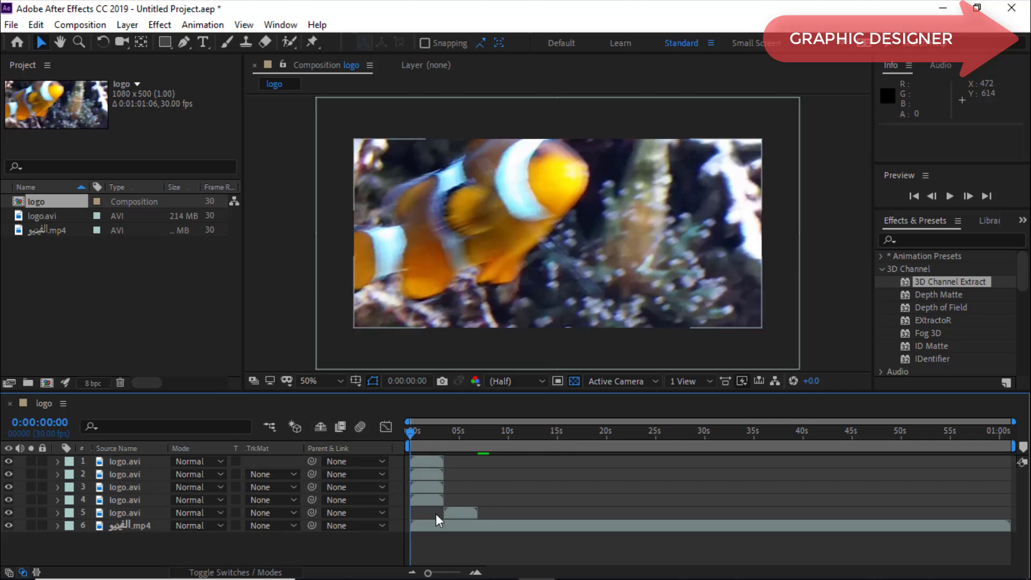
mouse_move(433, 500)
left_mouse_down()
mouse_move(501, 509)
mouse_move(439, 501)
mouse_move(469, 508)
left_mouse_up()
left_click(445, 510, "shift")
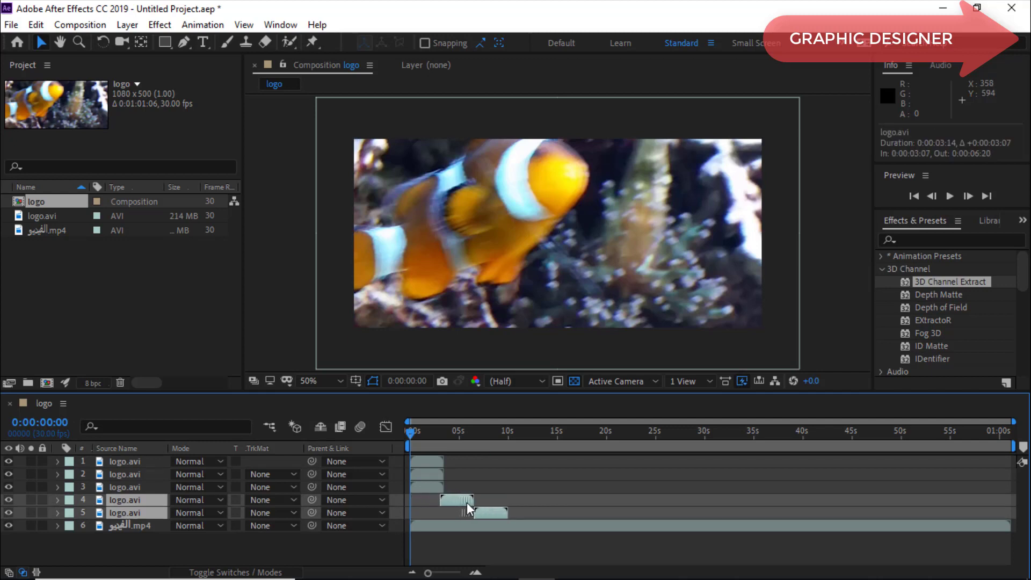
left_click(435, 488, "shift")
left_click_drag(436, 488, 471, 486)
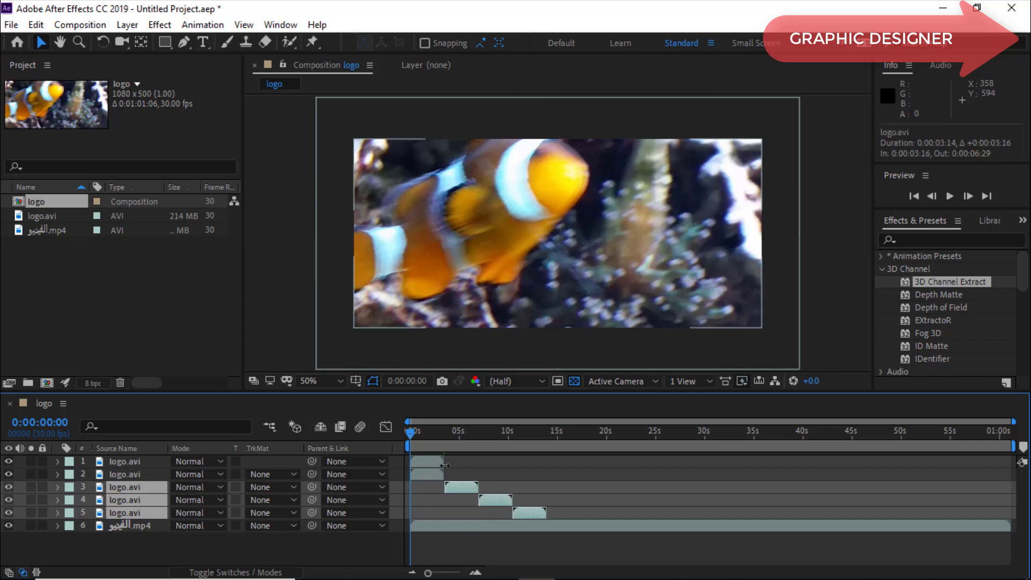
Select layers 2–5 and shift them so each logo begins as the previous ends.
left_click(437, 474, "ctrl")
left_click(469, 488, "ctrl")
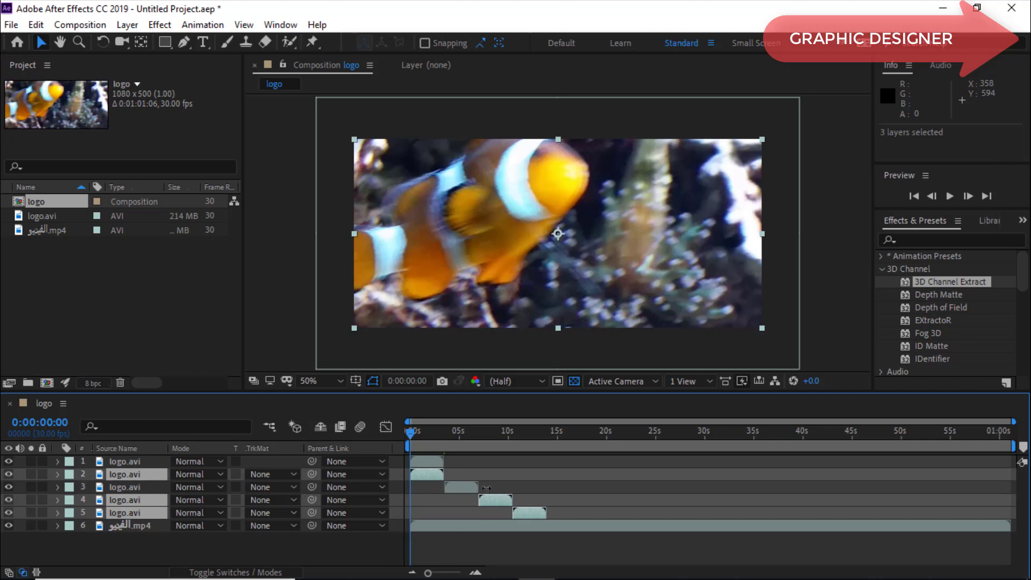
left_click(460, 490)
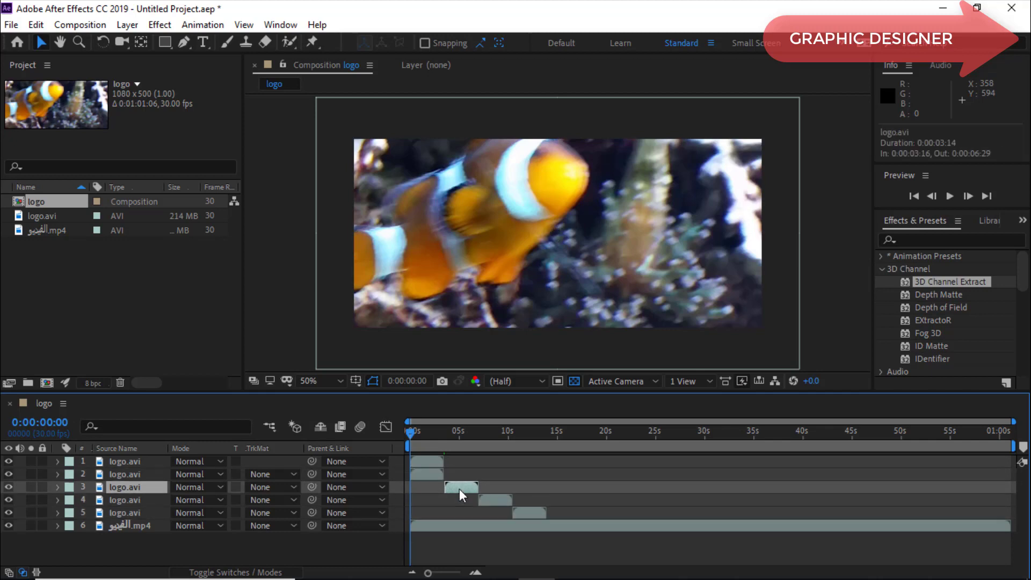
left_click(425, 473, "ctrl")
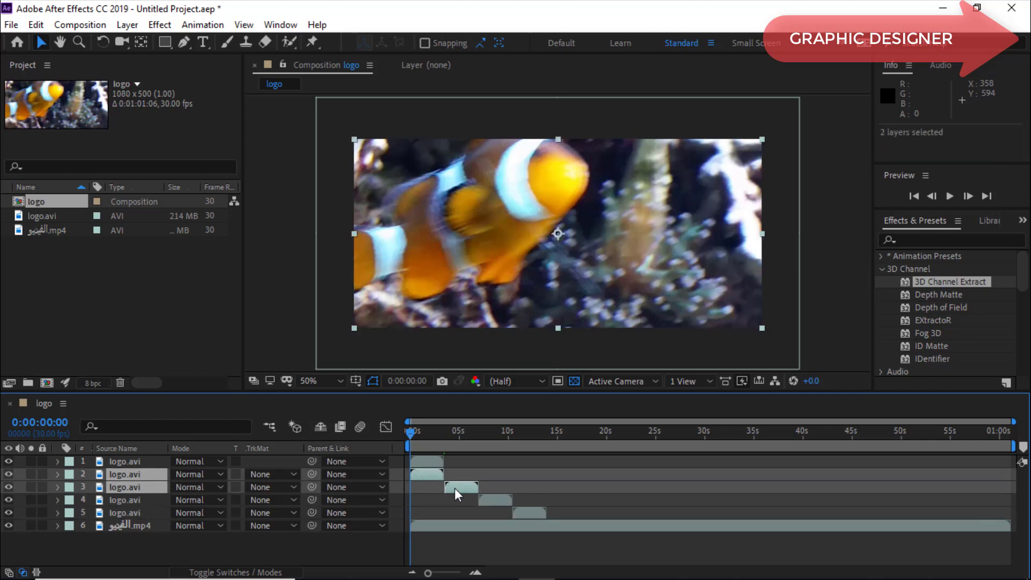
left_click(497, 501, "ctrl")
left_click(526, 514, "ctrl")
left_click_drag(493, 501, 525, 505)
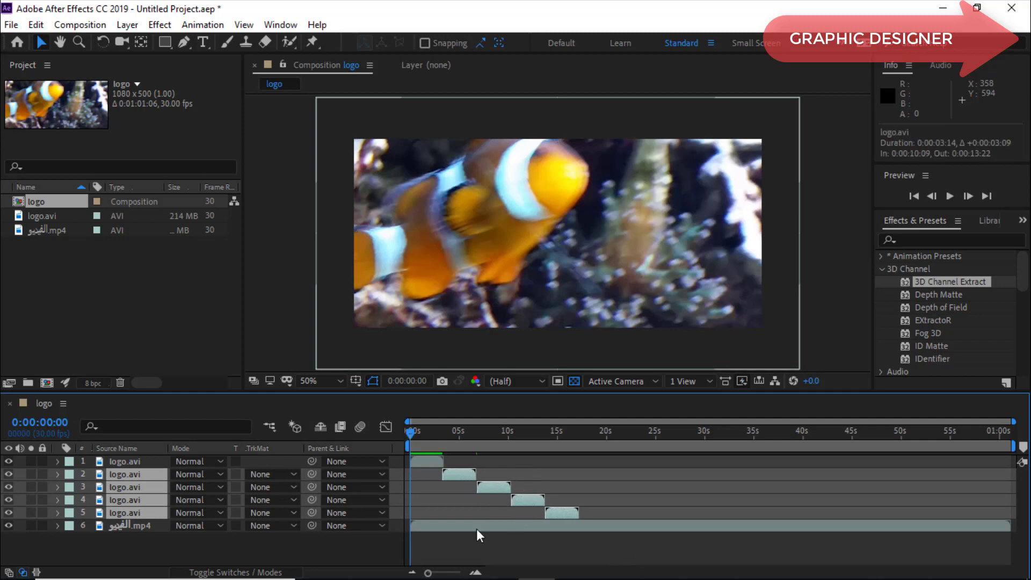
key("space")
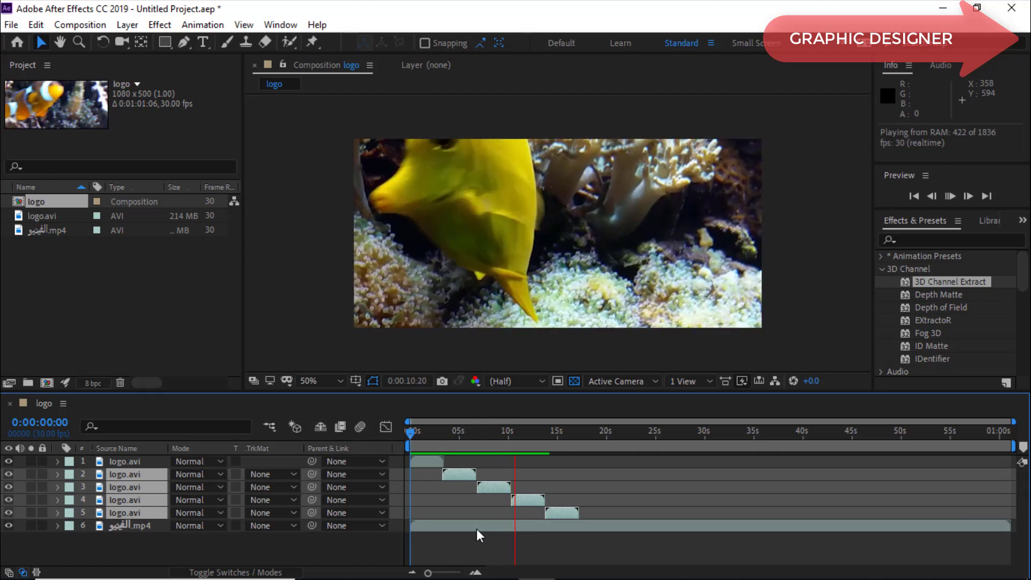
key("space")
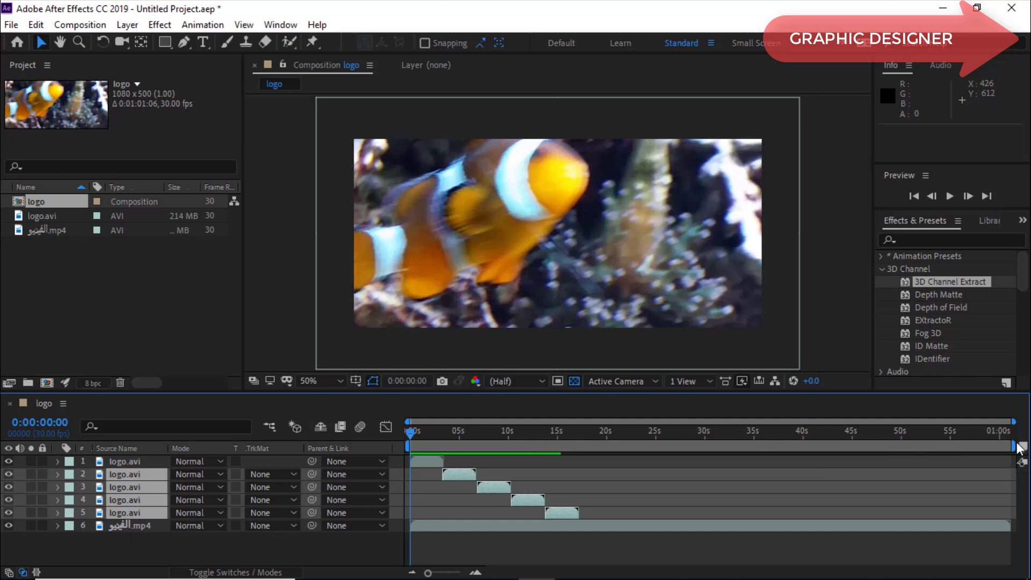
Pull the work area end back to 0:00:20:13 and preview that span.
left_click_drag(1015, 445, 613, 446)
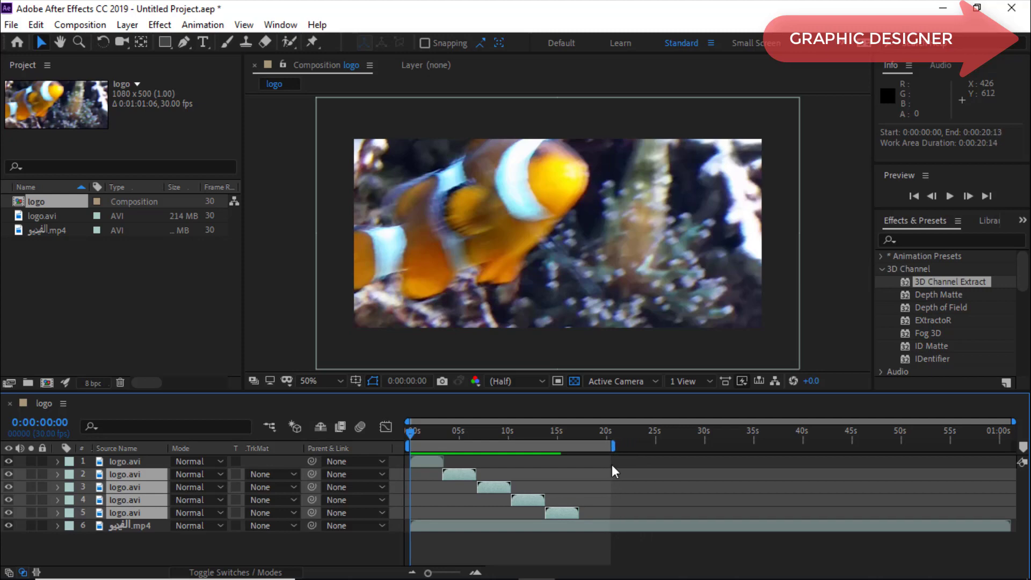
key("space")
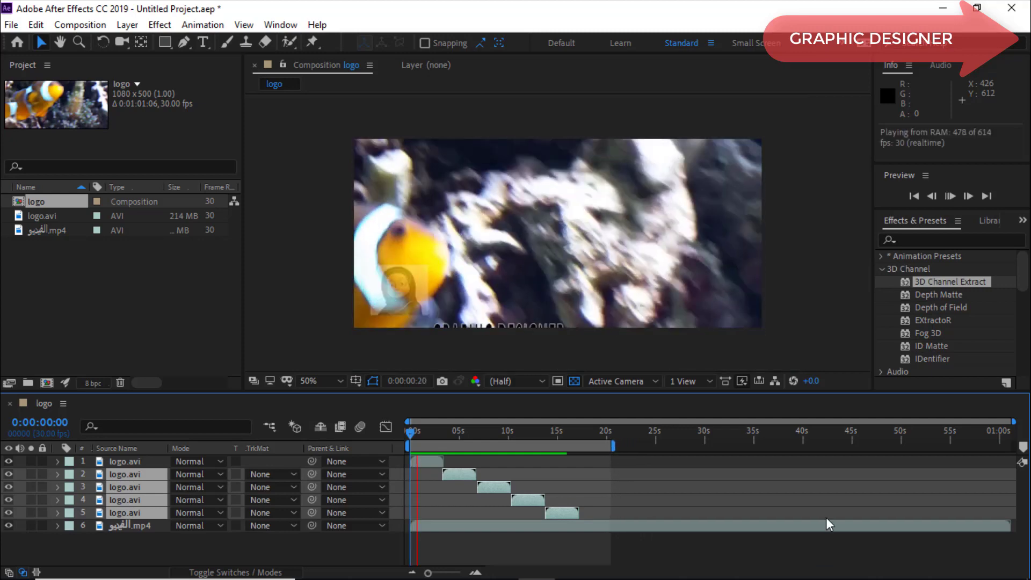